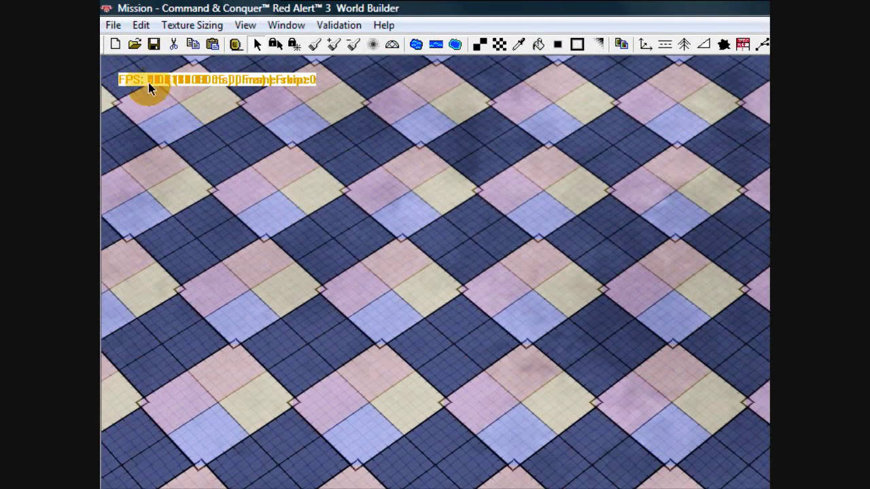
Step: Create a new map 200 by 150 cells with a border size of 30 and an initial height of 16 feet
click(113, 27)
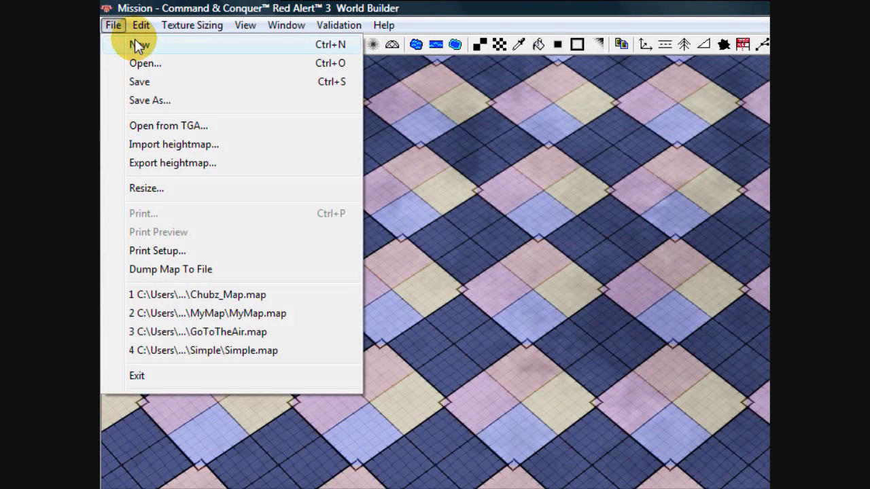
click(138, 47)
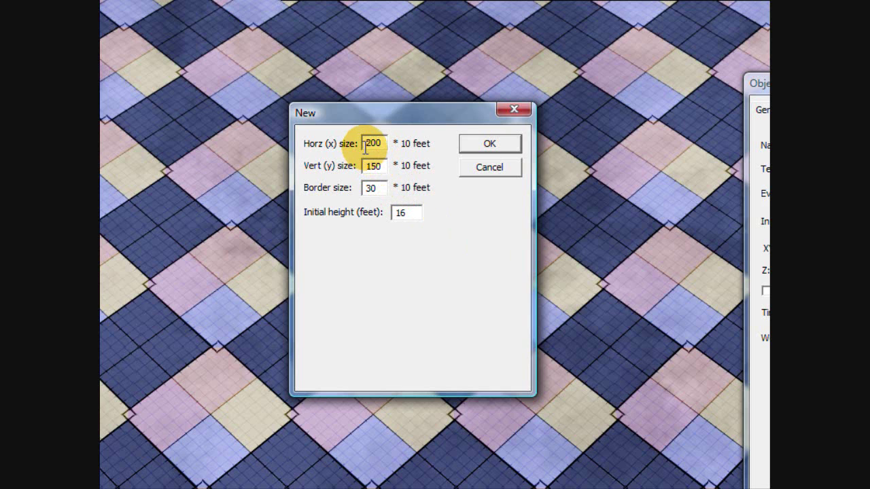
drag(365, 145, 383, 167)
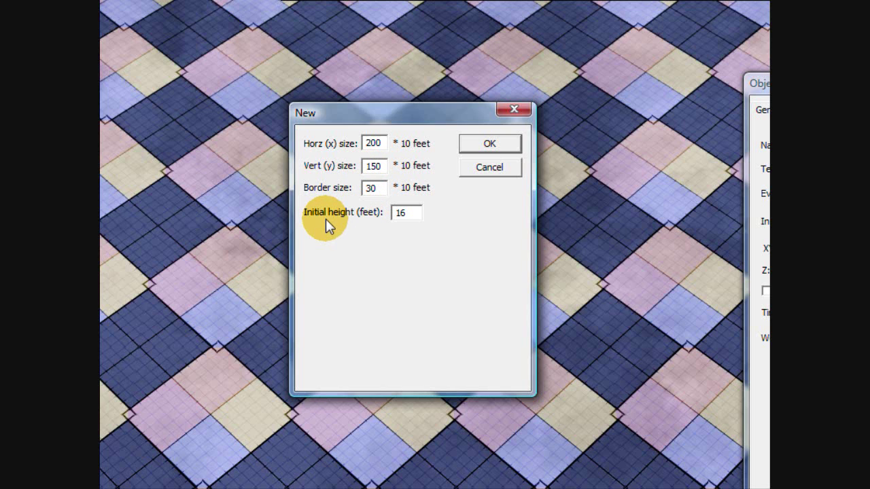
double_click(397, 213)
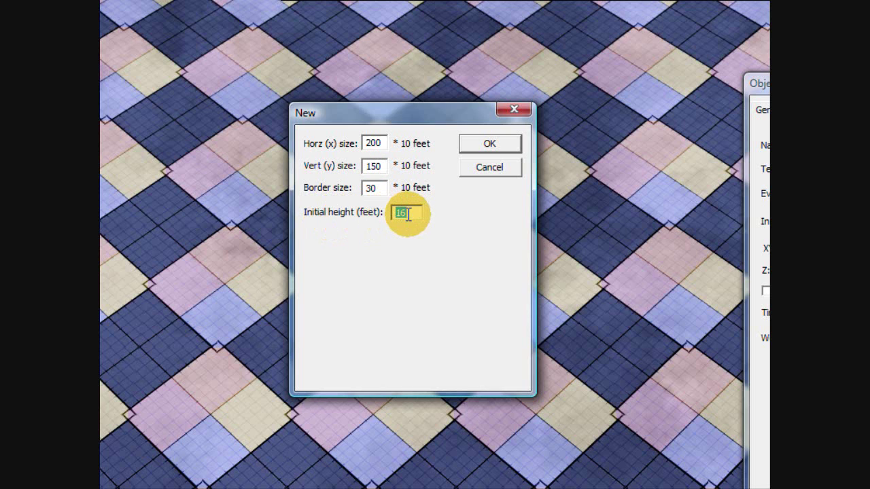
drag(409, 214, 385, 214)
click(406, 214)
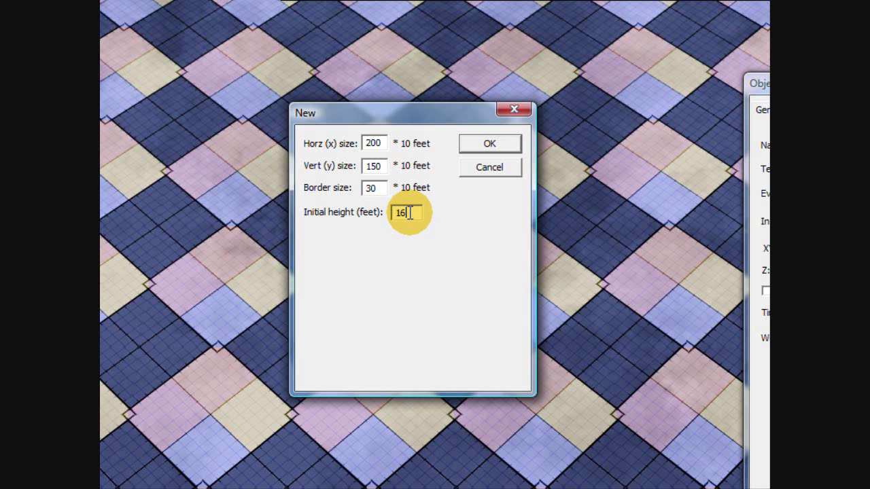
double_click(397, 212)
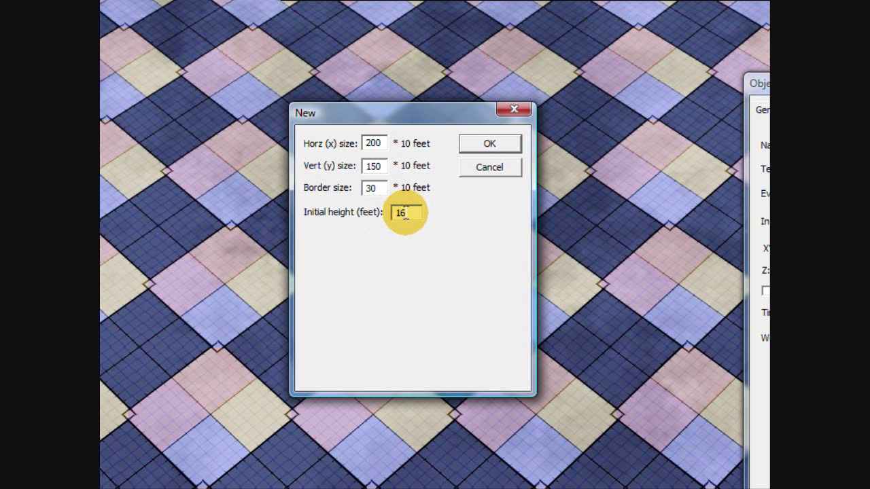
drag(413, 214, 379, 213)
click(414, 213)
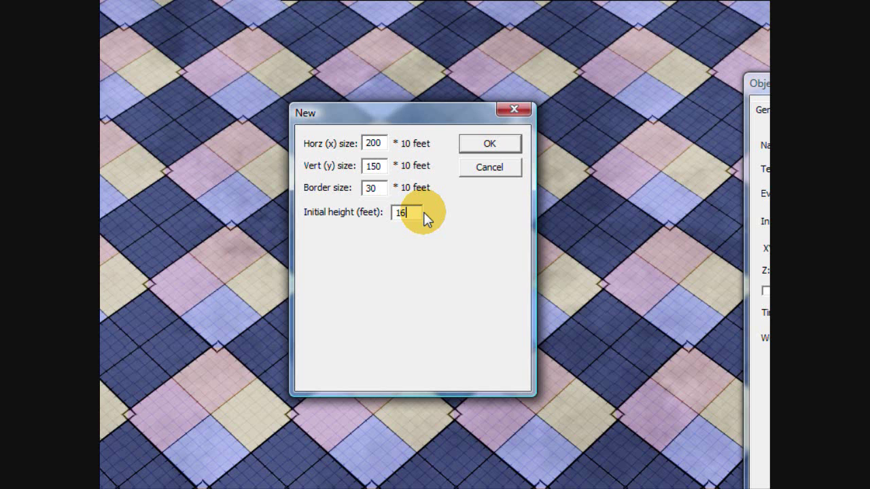
click(469, 146)
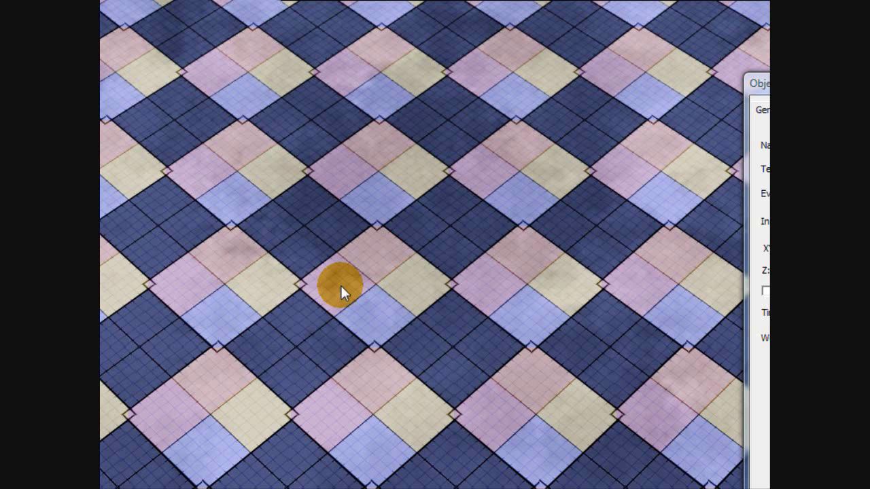
Step: Flood-fill the whole terrain with the grass_newyork01-256 texture from the New_York material set
scroll(340, 286, down, 1)
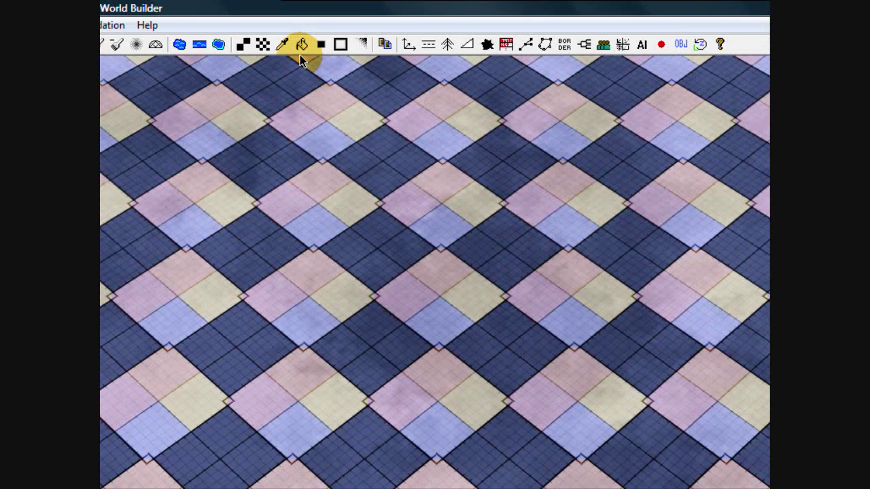
click(300, 51)
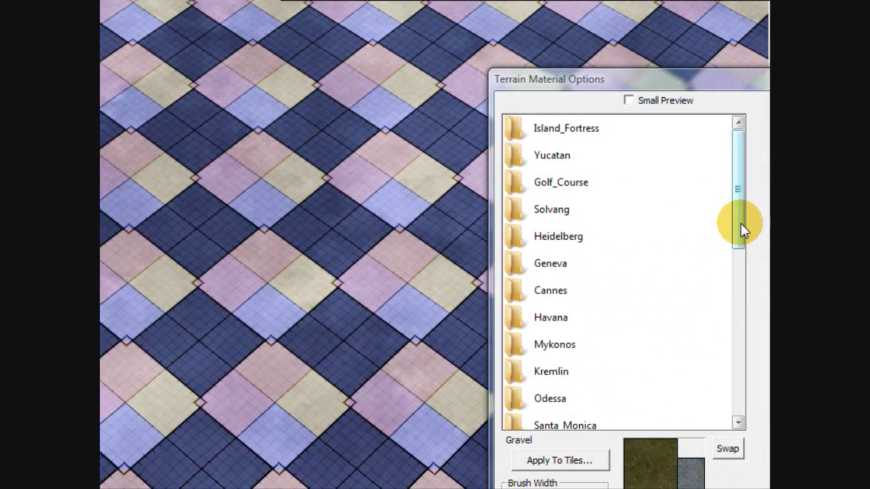
drag(739, 216, 683, 319)
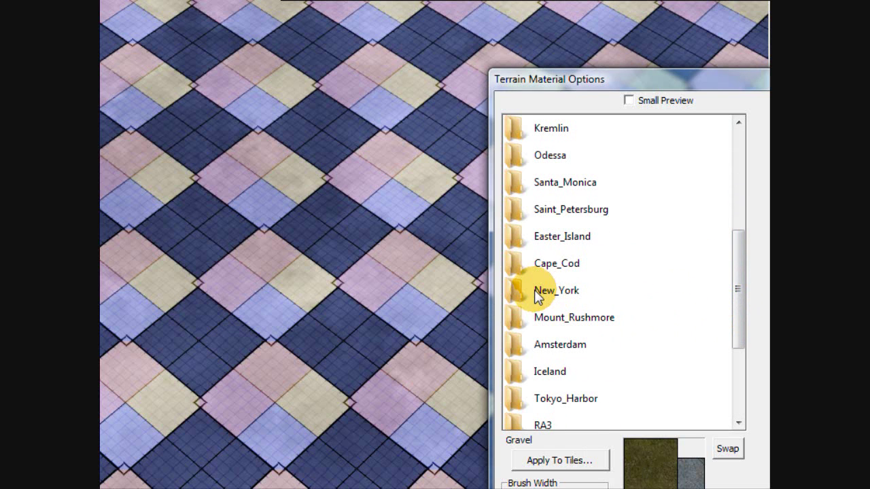
double_click(536, 292)
scroll(587, 303, down, 1)
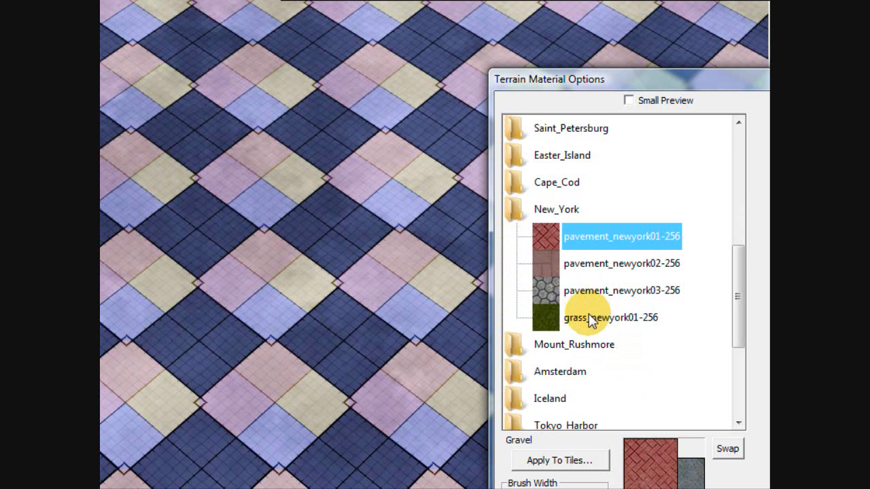
click(567, 320)
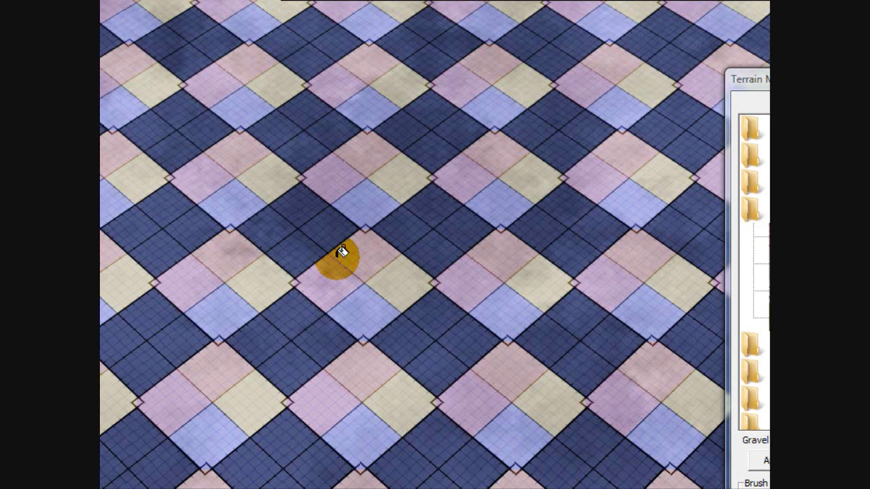
click(342, 251)
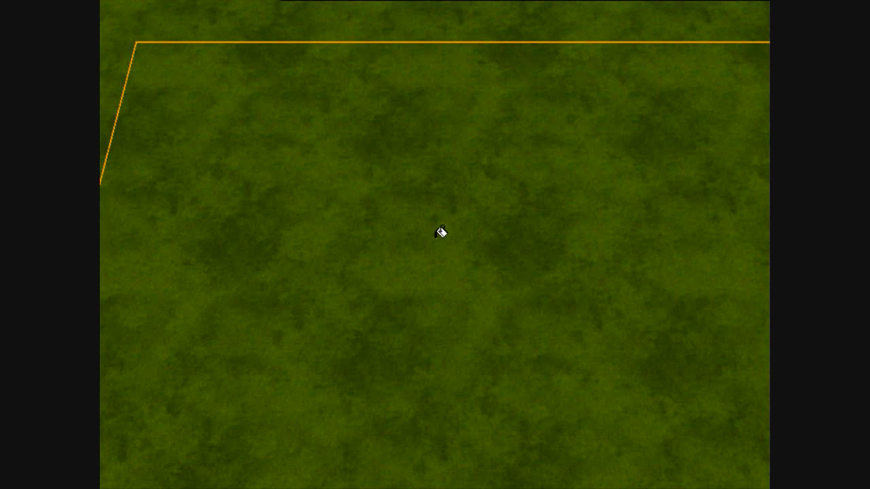
scroll(476, 309, down, 1)
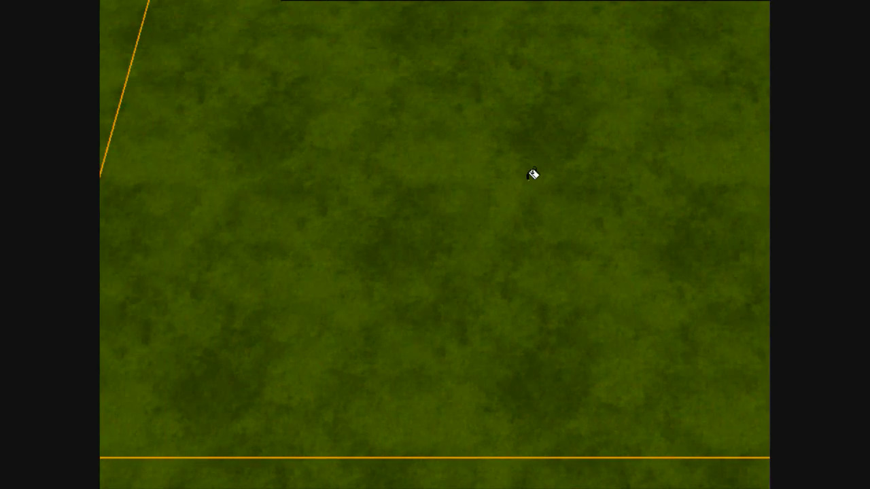
middle_drag(215, 265, 301, 153)
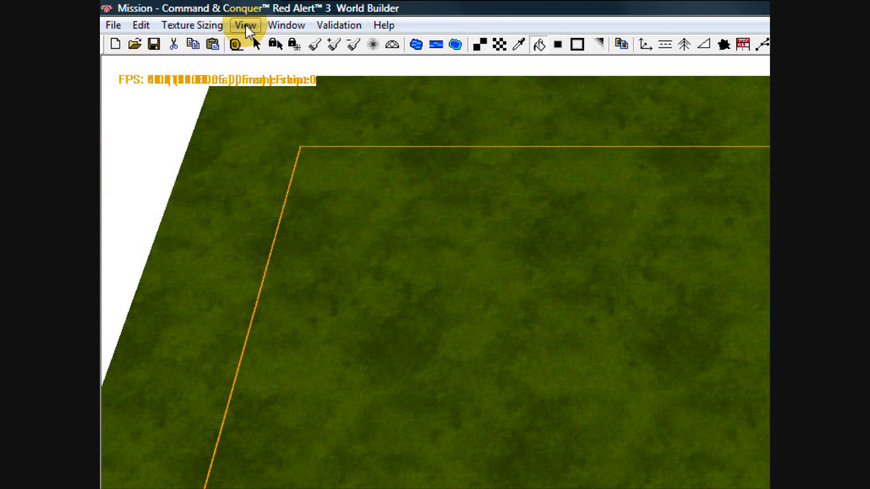
click(245, 24)
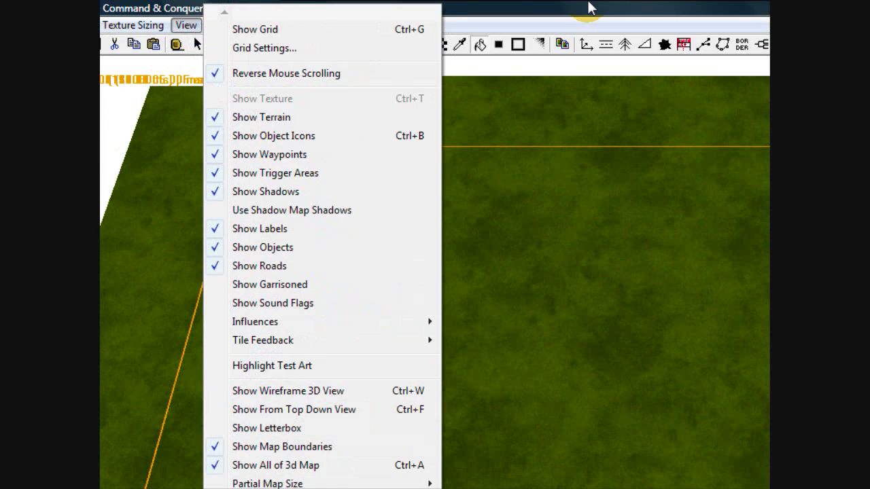
click(590, 8)
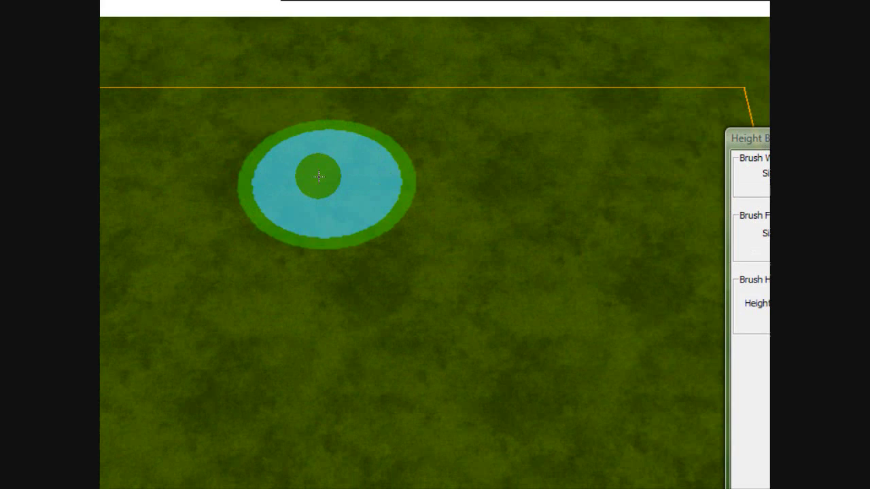
Step: Paint raised terrain across the map's far side with the Height Brush, 37 cells wide with a 4-cell feather and 118 feet high
mouse_move(197, 54)
mouse_down()
mouse_move(196, 47)
mouse_move(284, 75)
mouse_up()
mouse_move(403, 192)
mouse_down()
mouse_move(501, 196)
mouse_move(547, 163)
mouse_move(500, 142)
mouse_move(289, 140)
mouse_move(425, 208)
mouse_move(368, 230)
mouse_move(268, 212)
mouse_move(282, 147)
mouse_move(312, 154)
mouse_move(355, 262)
mouse_move(552, 235)
mouse_move(598, 181)
mouse_move(591, 150)
mouse_up()
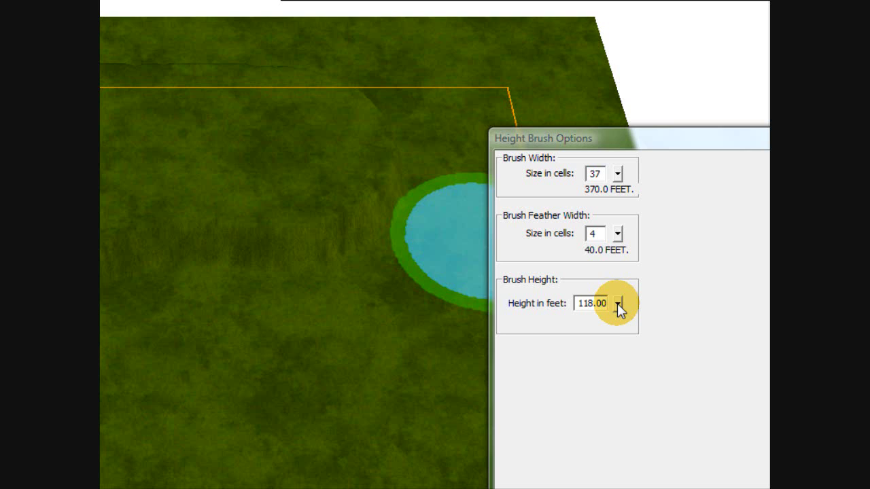
Step: Set the Height Brush's height to 4 feet, and adjust its width and height settings
drag(616, 304, 621, 349)
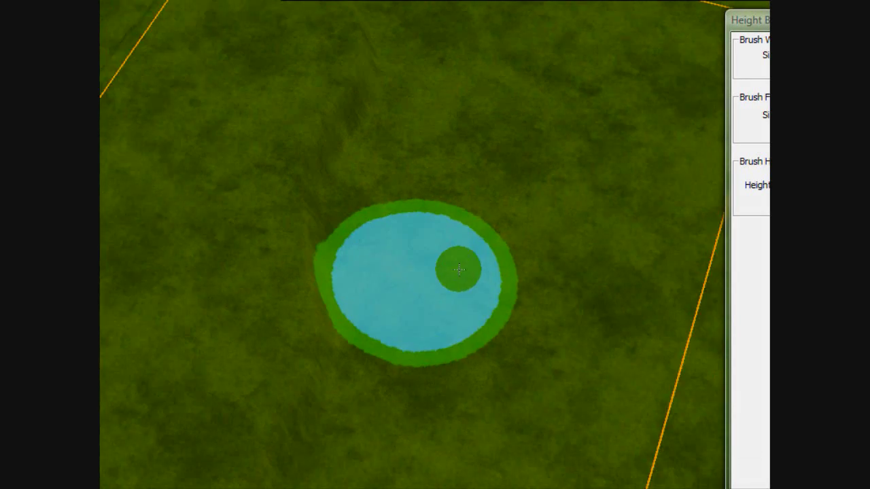
middle_drag(460, 270, 470, 266)
scroll(470, 260, up, 8)
scroll(430, 182, down, 4)
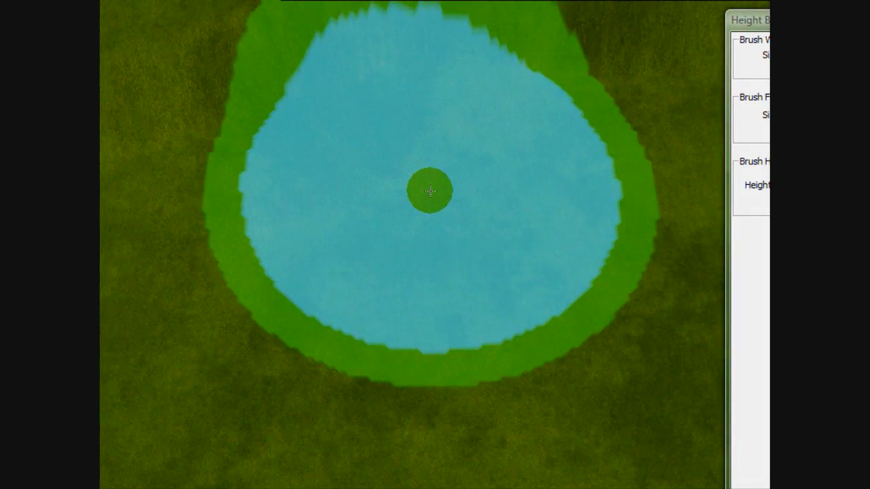
scroll(430, 191, down, 5)
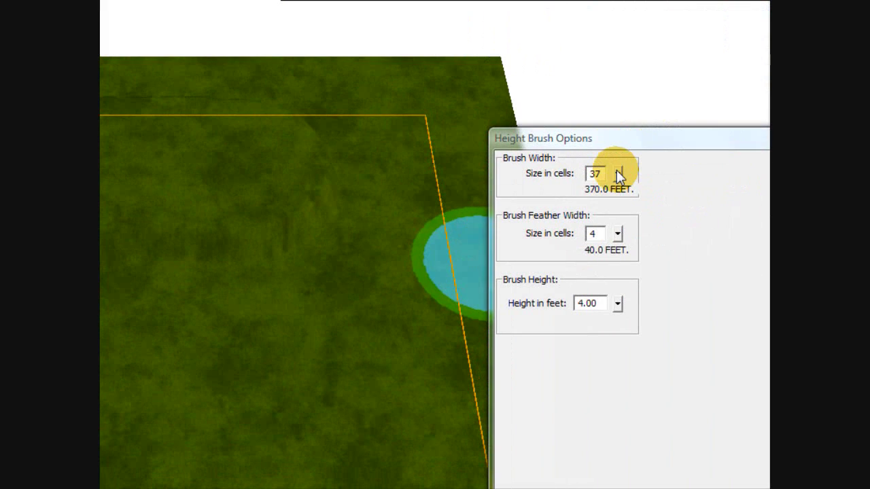
drag(616, 170, 617, 155)
drag(617, 303, 613, 294)
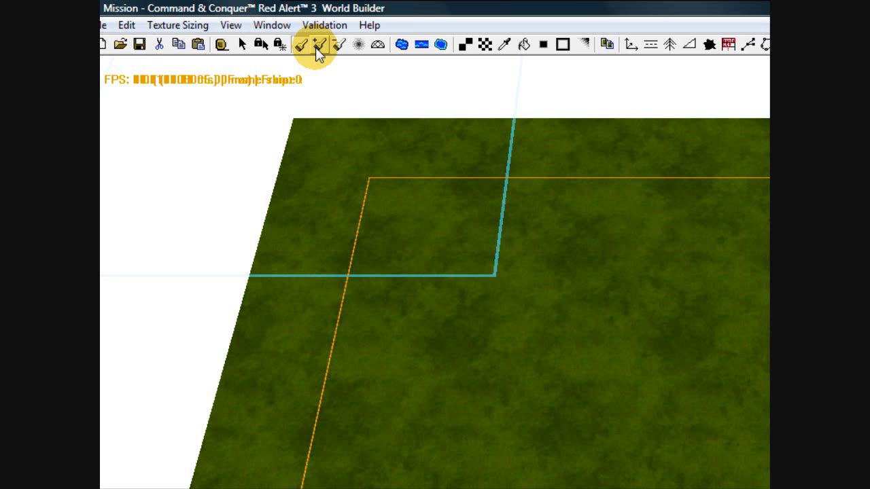
Step: Switch to the terrain-raising brush and set it to 46 cells wide with a 5-cell feather
click(319, 45)
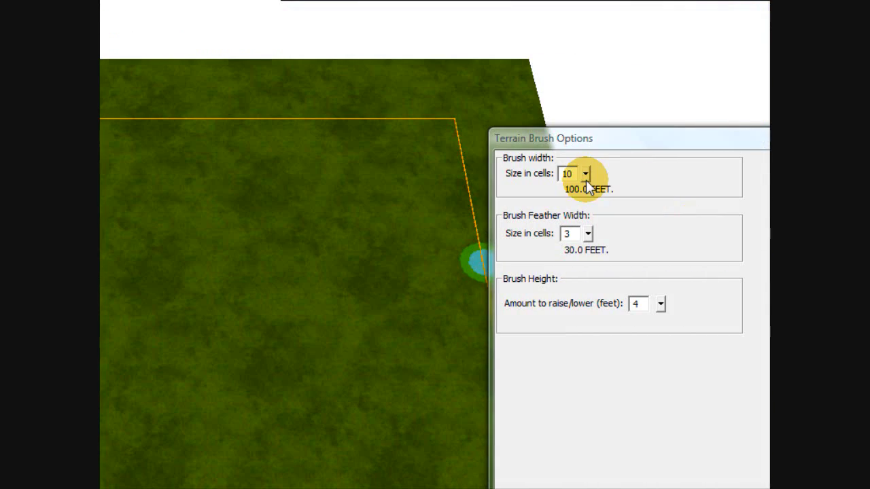
drag(583, 174, 586, 169)
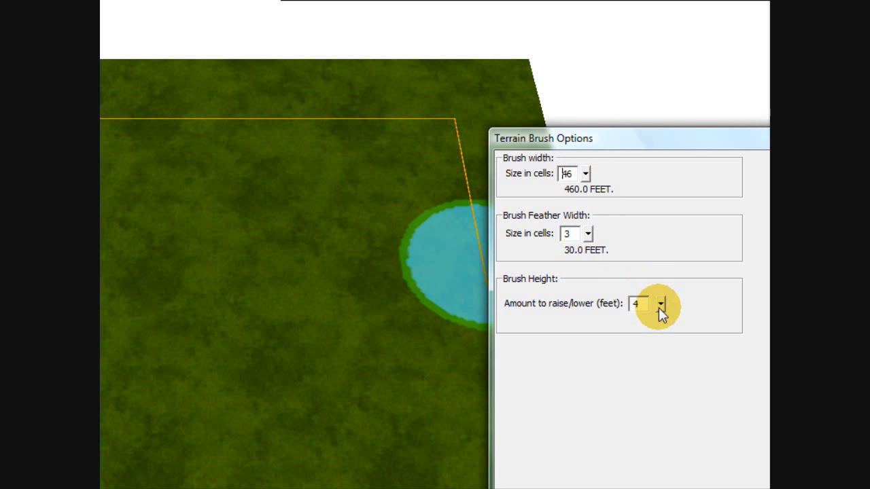
click(588, 234)
drag(585, 227, 585, 221)
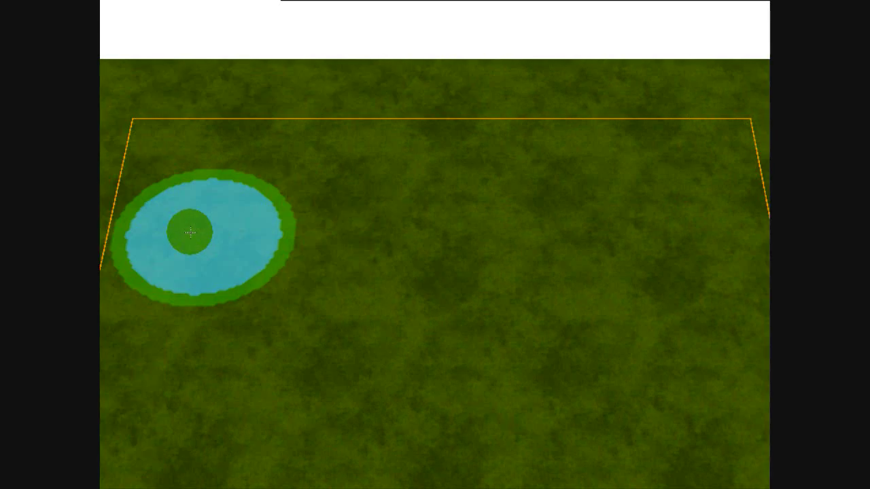
Step: Raise the terrain near the map's far left corner and increase the brush's raise/lower amount
mouse_move(267, 146)
mouse_down()
mouse_move(348, 175)
mouse_move(278, 124)
mouse_up()
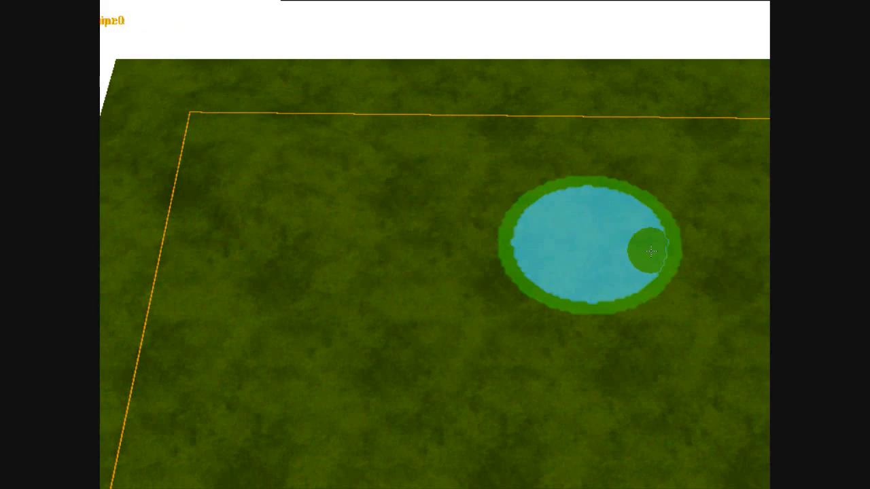
mouse_move(765, 299)
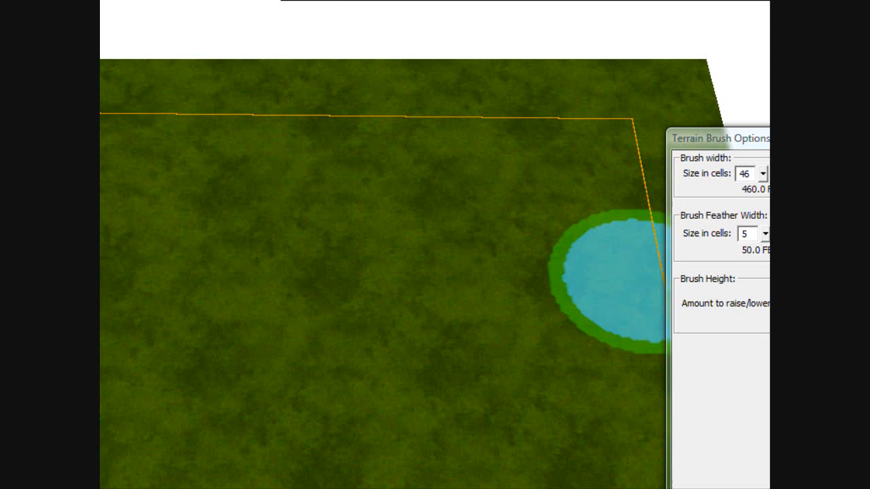
drag(659, 302, 664, 285)
key(Right)
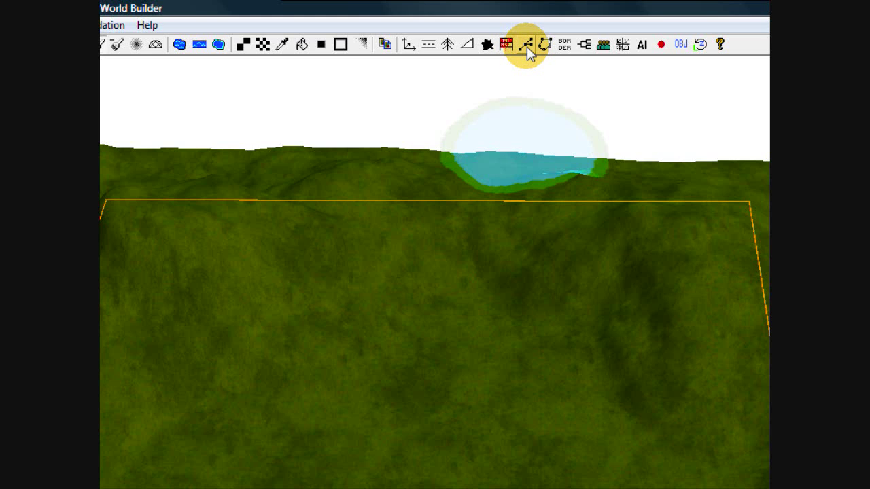
Step: Place a waypoint near the map's near left corner, at about X 417, Y 393, and name it Player_1_Start
click(527, 47)
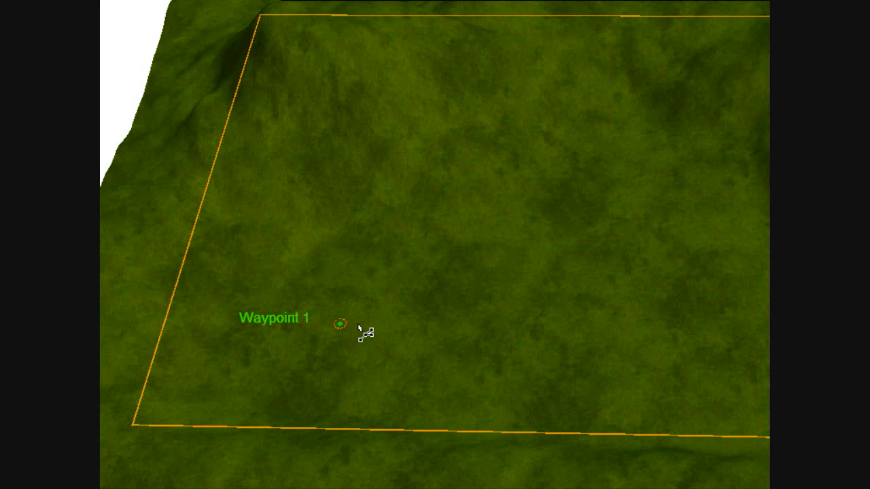
key(Right)
key(Left)
key(Left)
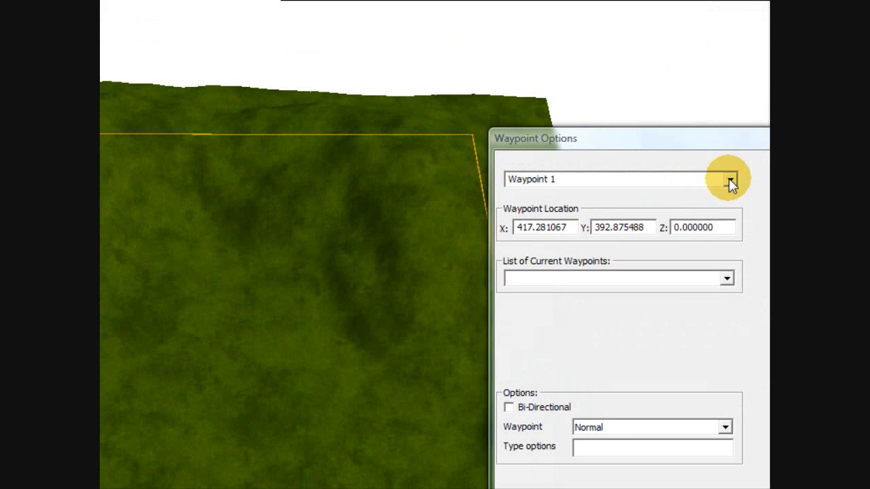
click(729, 123)
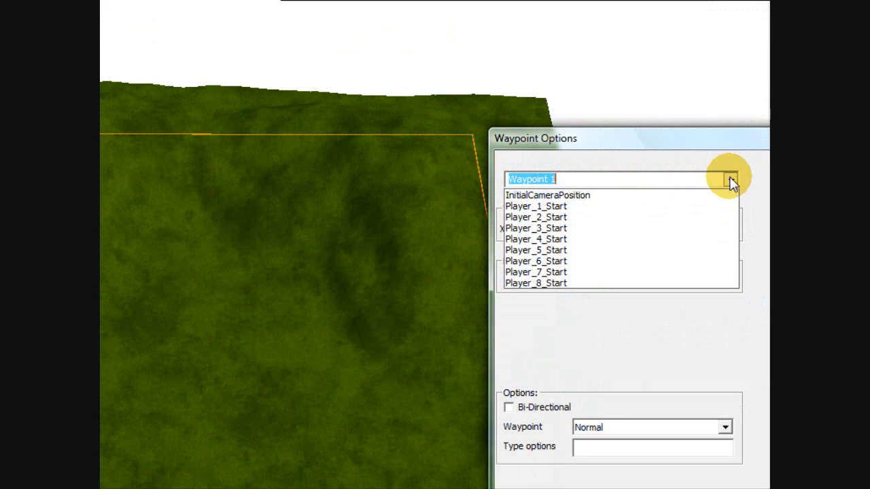
click(536, 208)
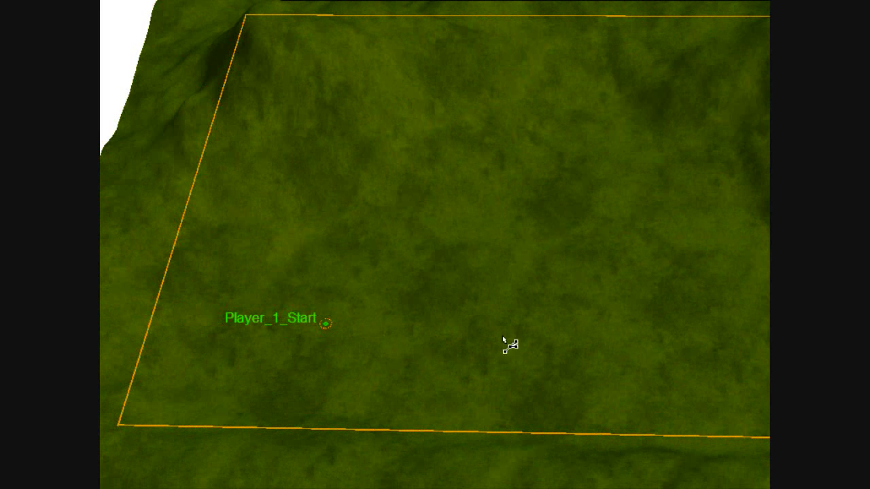
Step: Place a waypoint near the map's near right corner, at about X 1621, Y 397, and name it Player_2_Start
right_drag(503, 337, 522, 341)
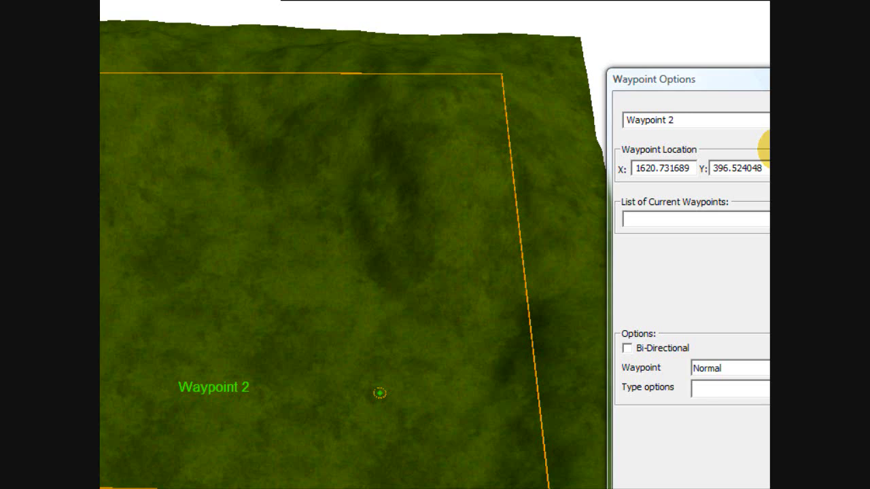
click(731, 121)
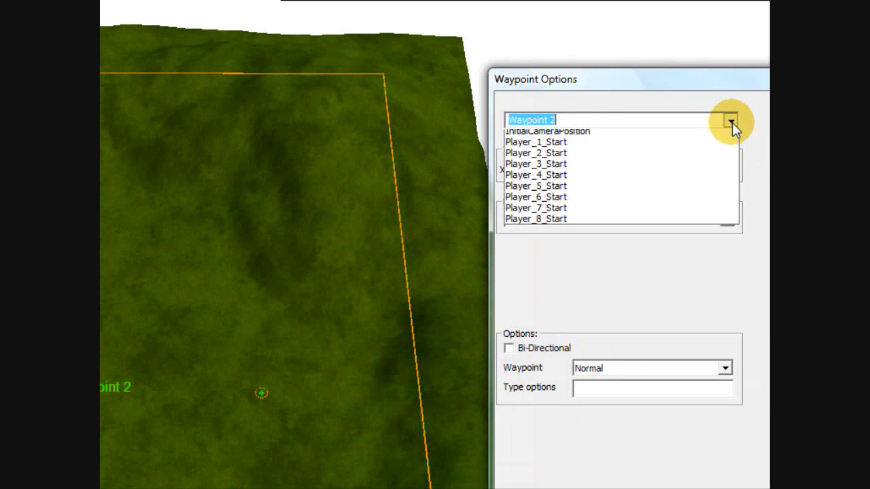
click(666, 154)
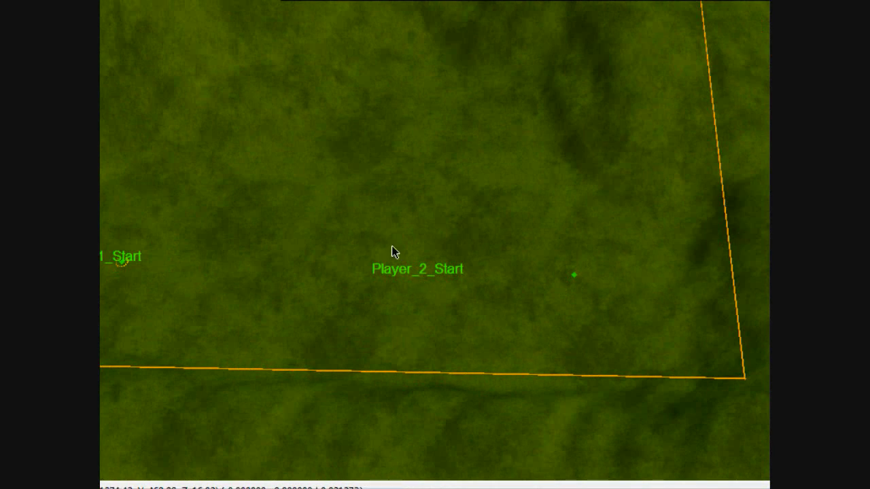
click(574, 275)
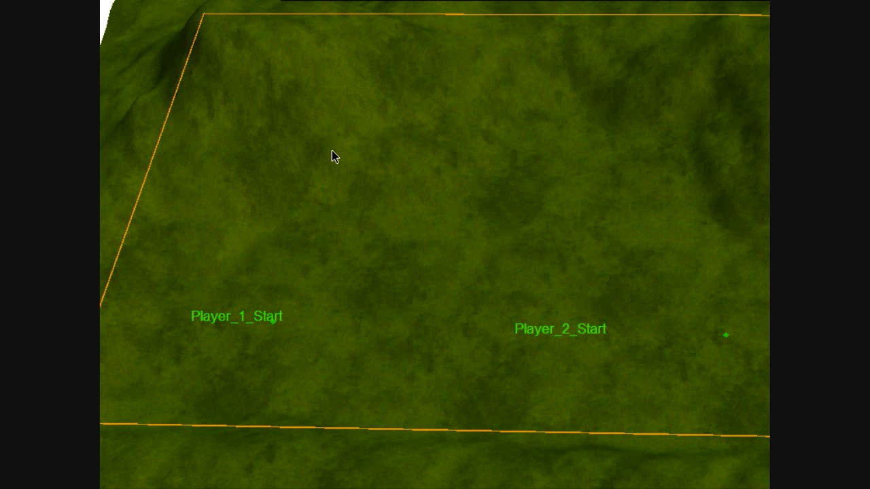
Step: Examine the terrain around the two player start waypoints
scroll(278, 340, up, 5)
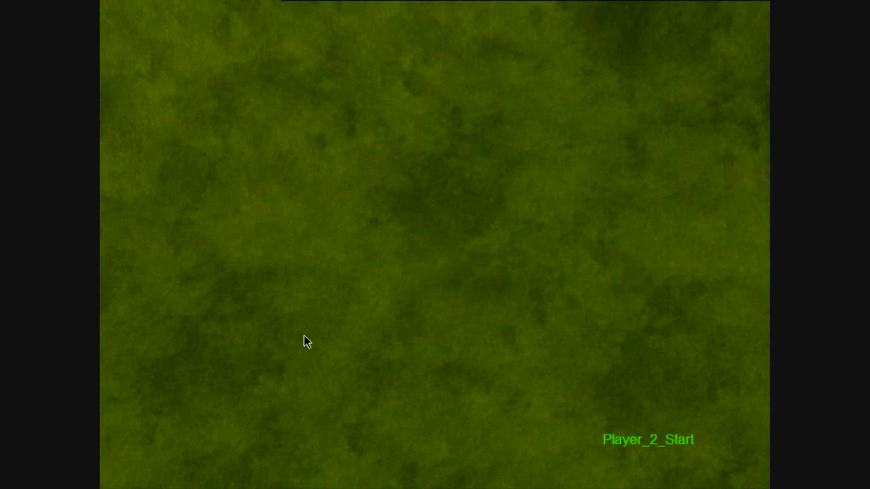
right_drag(304, 335, 424, 255)
scroll(387, 257, up, 3)
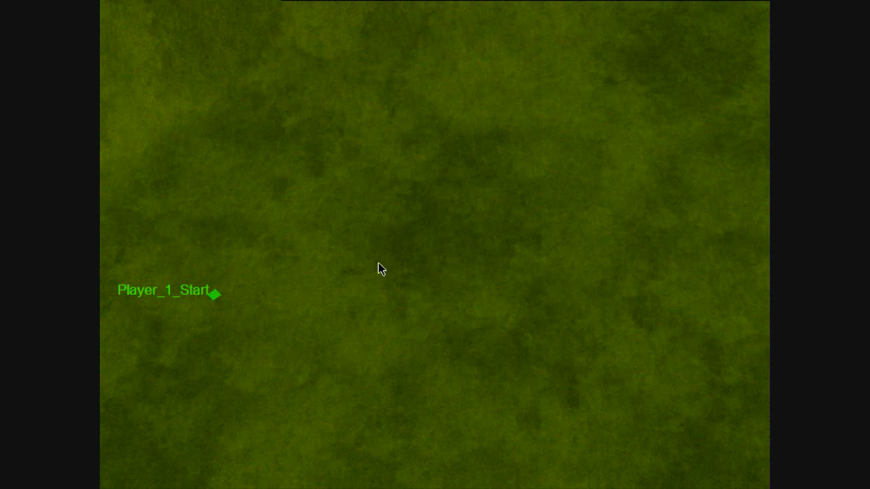
right_drag(261, 288, 378, 283)
scroll(299, 286, down, 1)
scroll(313, 289, down, 2)
scroll(313, 290, down, 2)
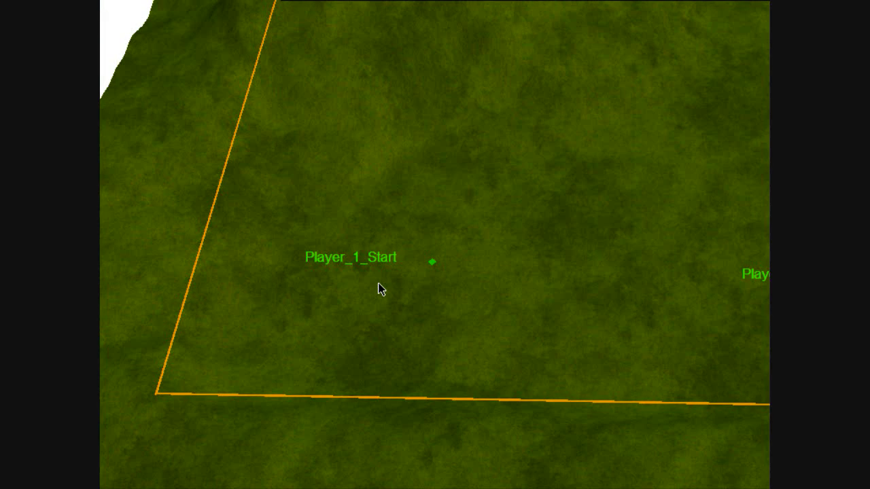
scroll(401, 269, up, 3)
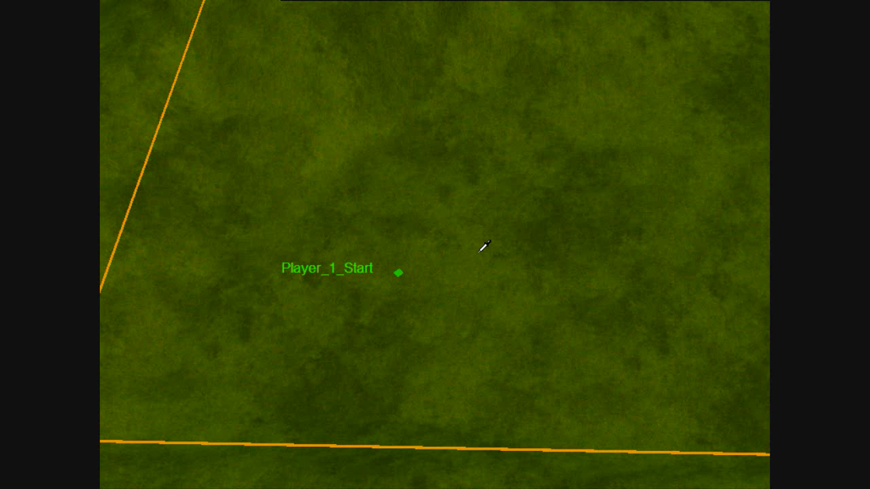
Step: Show the grid overlay on the terrain and inspect the ground around both player start waypoints
click(480, 252)
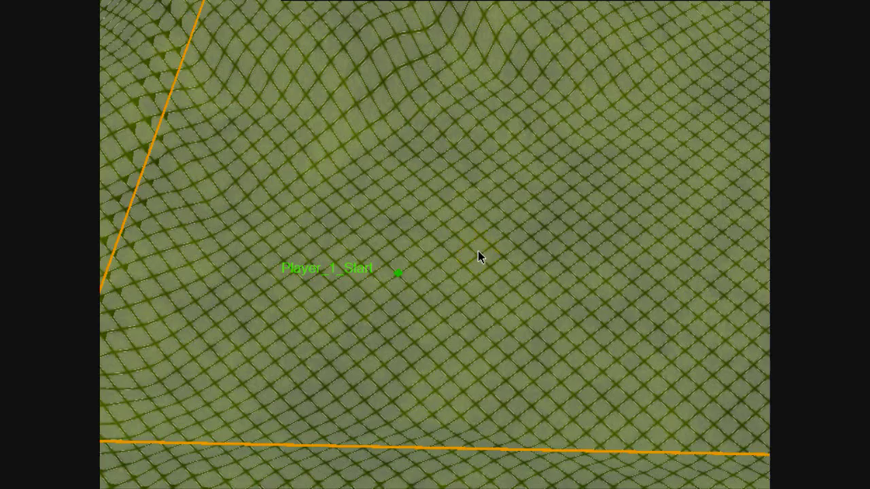
scroll(478, 251, down, 3)
scroll(552, 245, down, 2)
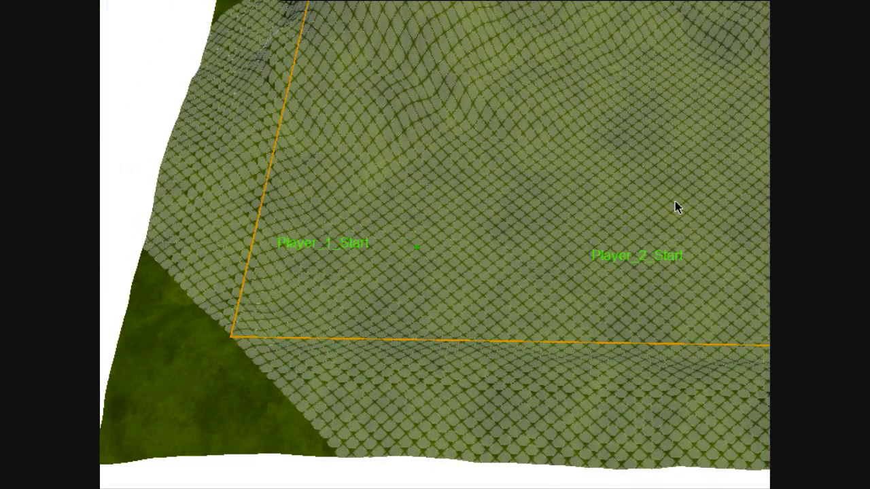
right_drag(675, 201, 258, 231)
right_drag(667, 236, 599, 224)
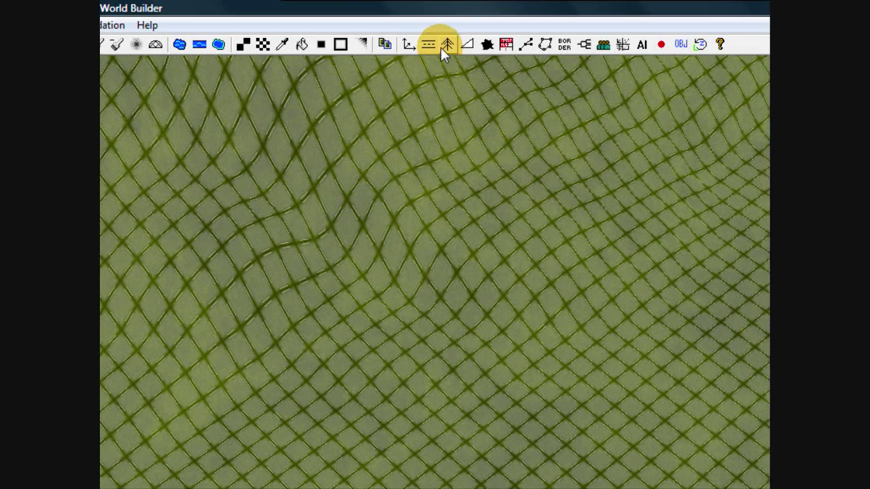
Step: Place a neutral OreNode structure on the ground just beyond Player_1_Start, adding the missing player from the Neutral template
click(405, 47)
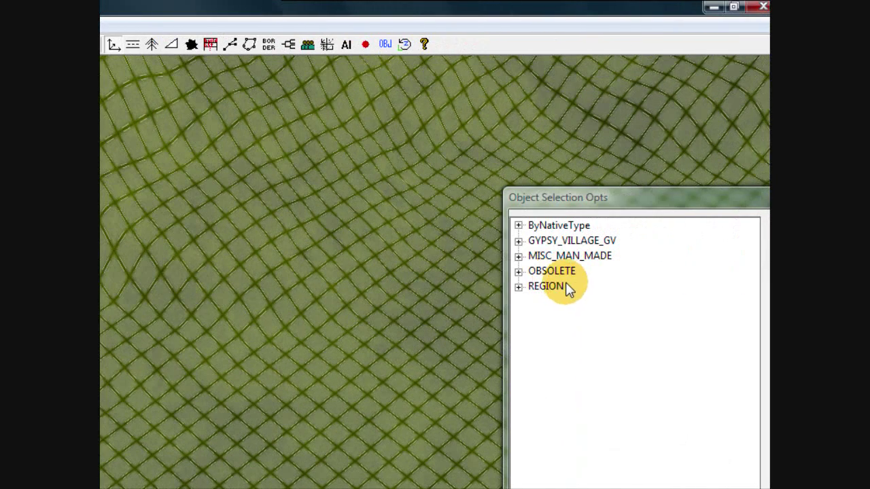
click(518, 226)
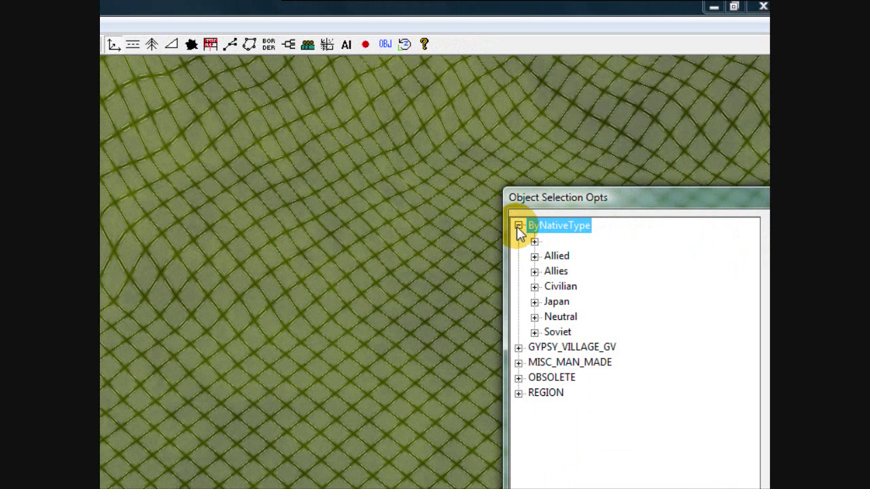
click(535, 317)
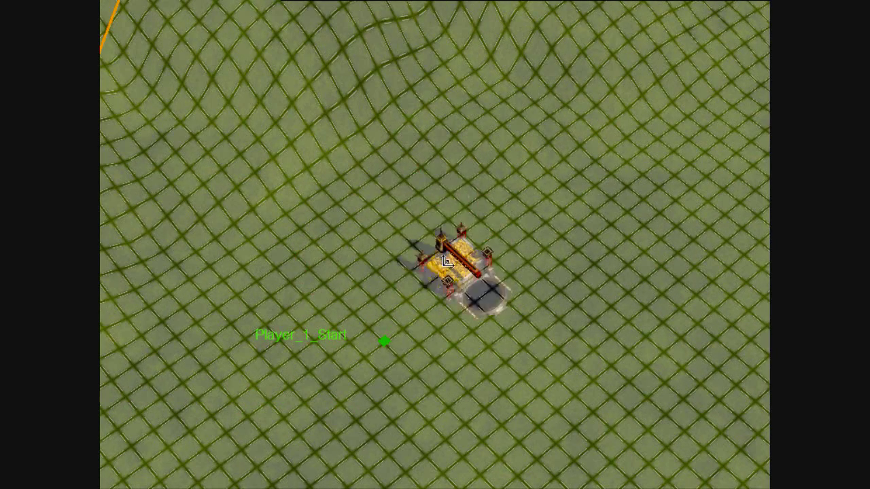
click(427, 245)
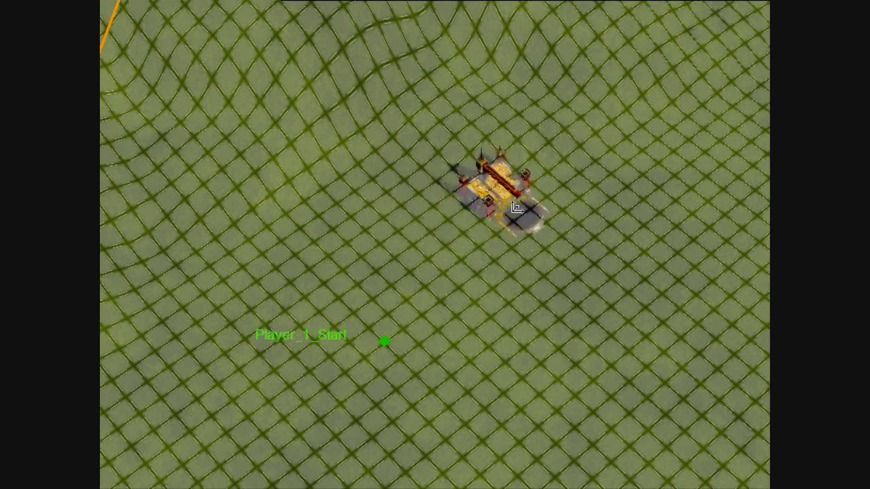
right_drag(458, 227, 511, 163)
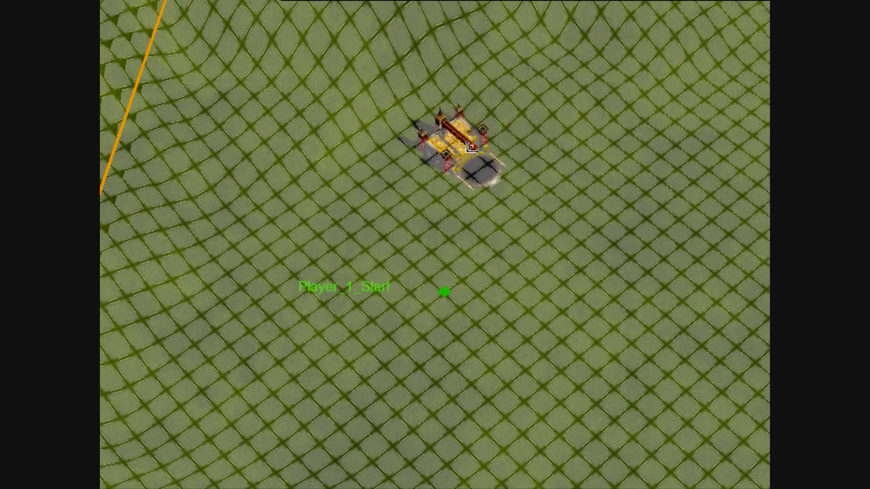
right_drag(491, 129, 466, 196)
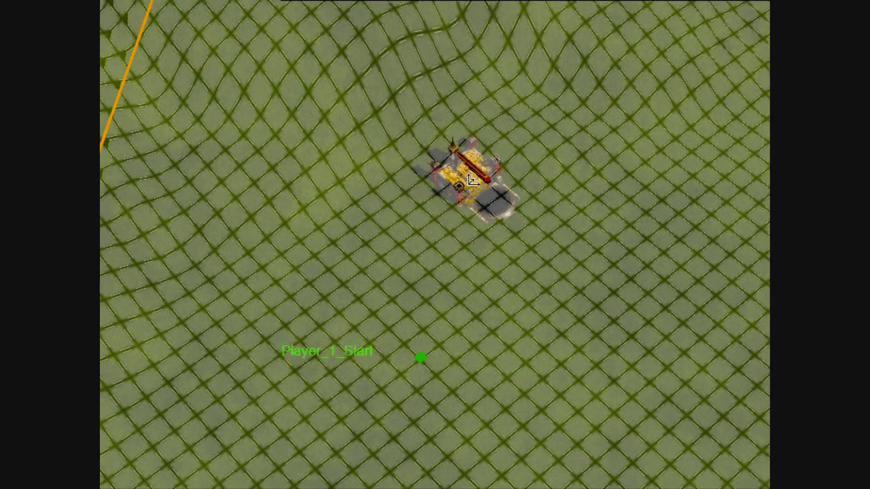
click(472, 179)
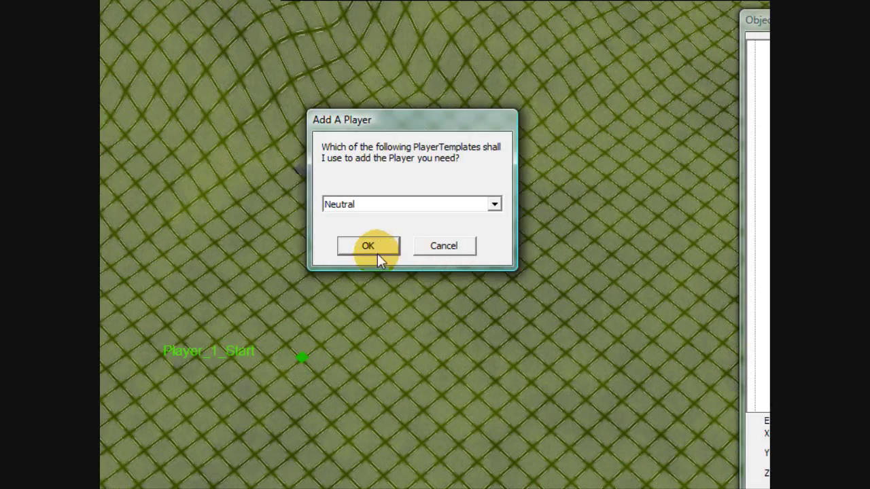
click(377, 253)
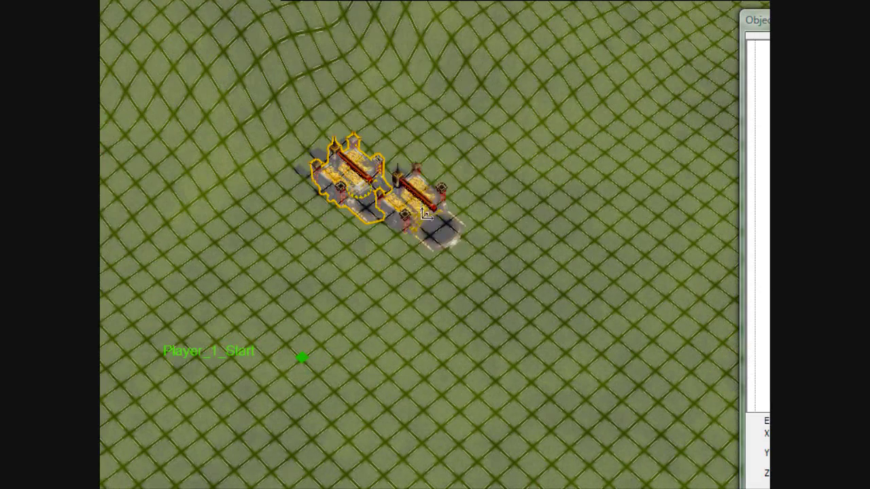
Step: Place a second OreNode just beyond Player_2_Start and stop placing objects
right_drag(421, 213, 295, 188)
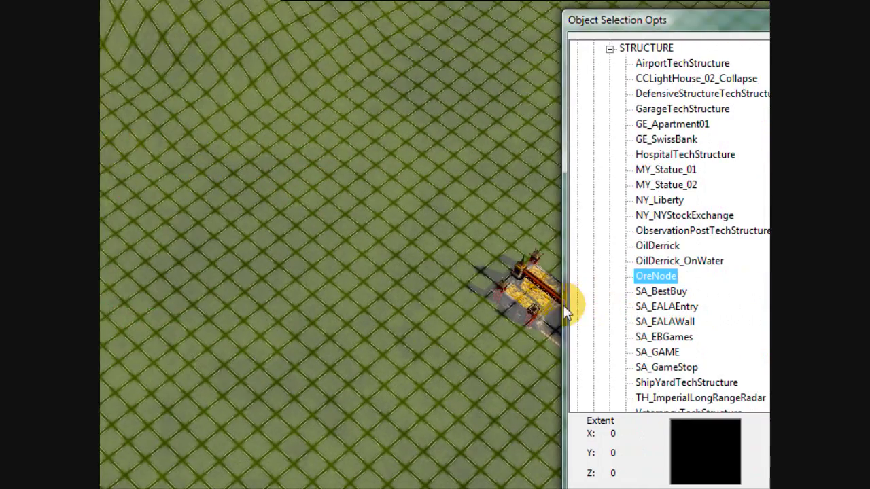
right_drag(561, 309, 216, 260)
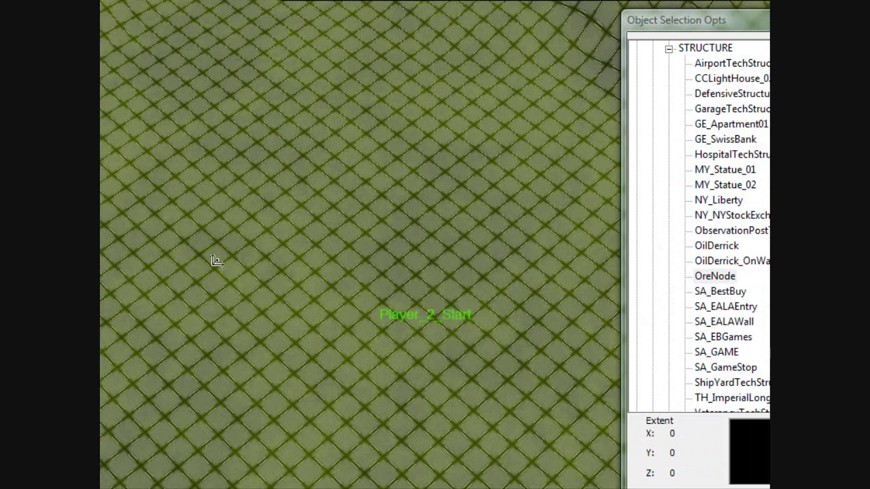
right_drag(422, 264, 344, 189)
right_drag(314, 216, 256, 252)
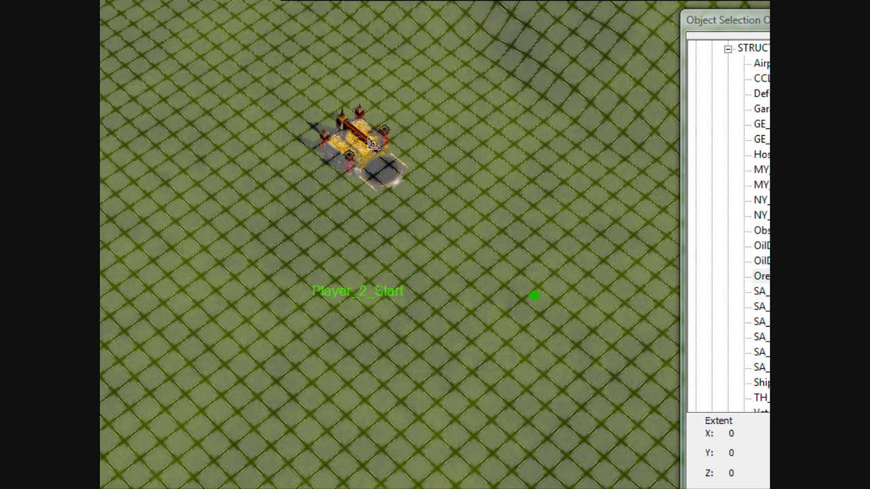
click(373, 144)
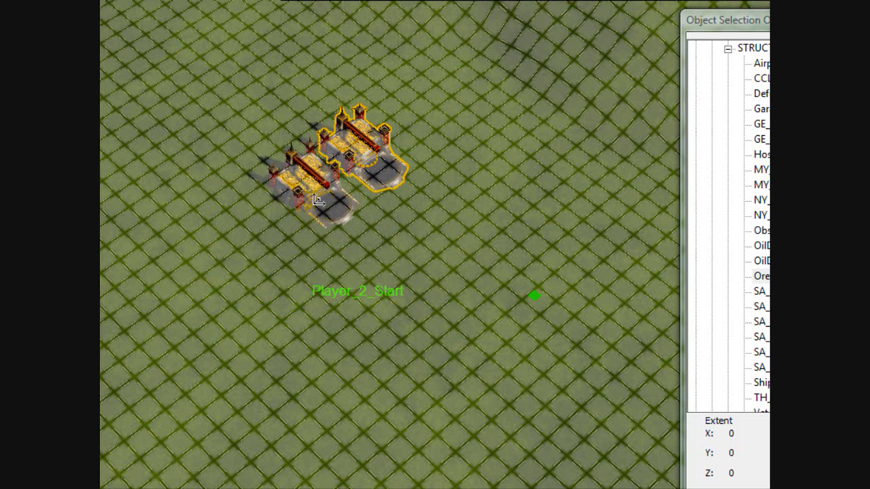
right_click(297, 186)
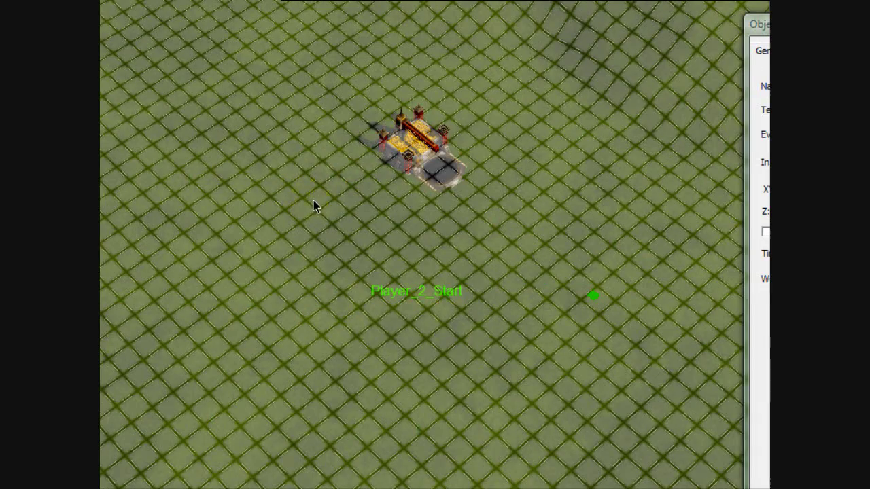
Step: Compare the positions of the two ore nodes near the start waypoints and hide the terrain grid overlay
right_drag(314, 199, 498, 226)
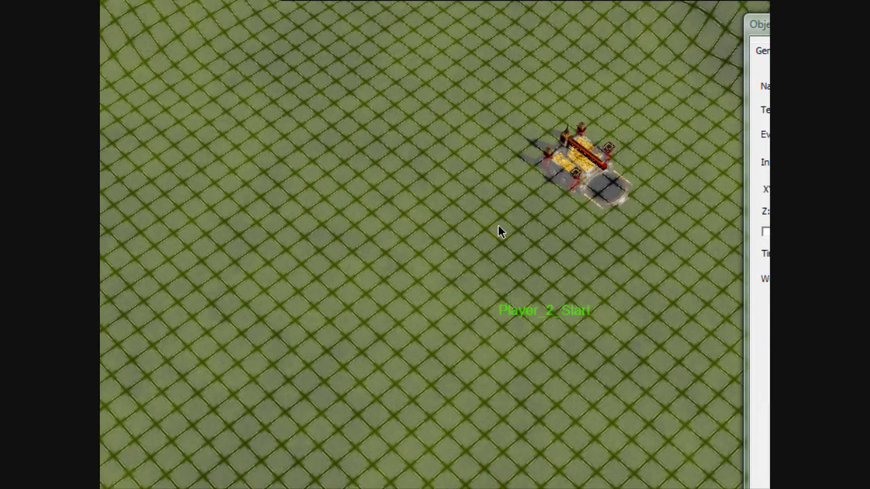
scroll(267, 258, down, 4)
key(Left)
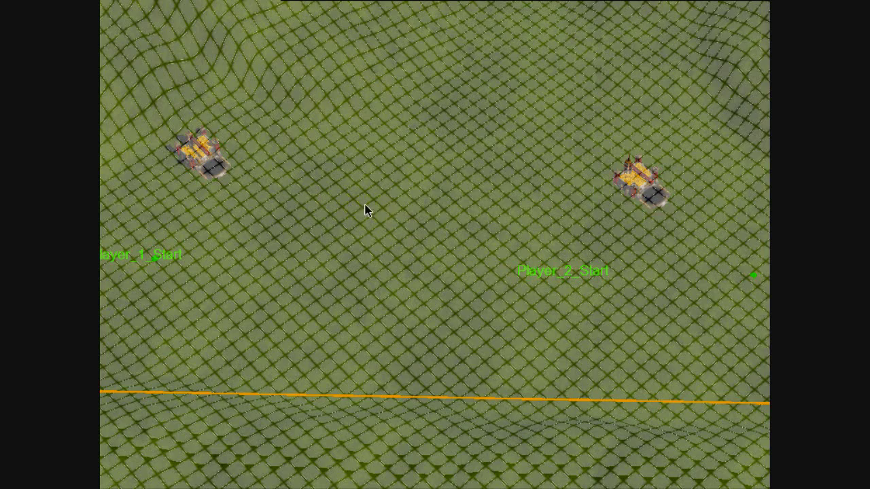
right_drag(481, 131, 457, 258)
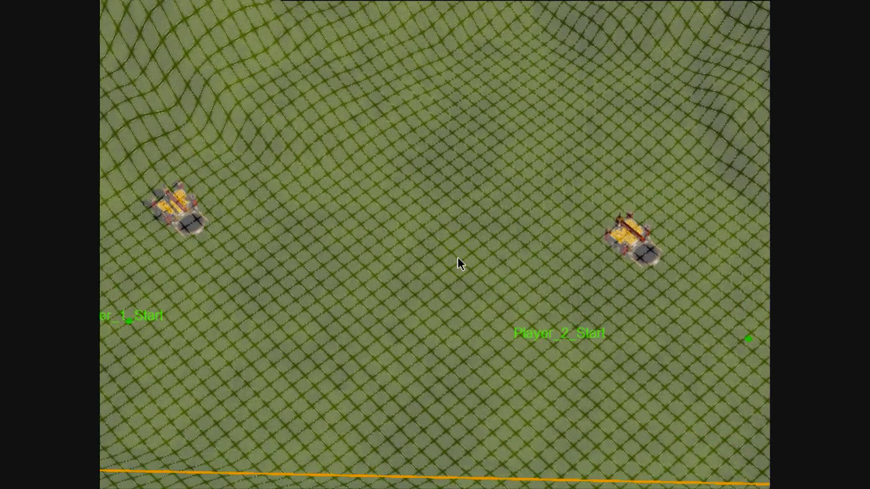
right_drag(692, 219, 565, 223)
key(Left)
key(Up)
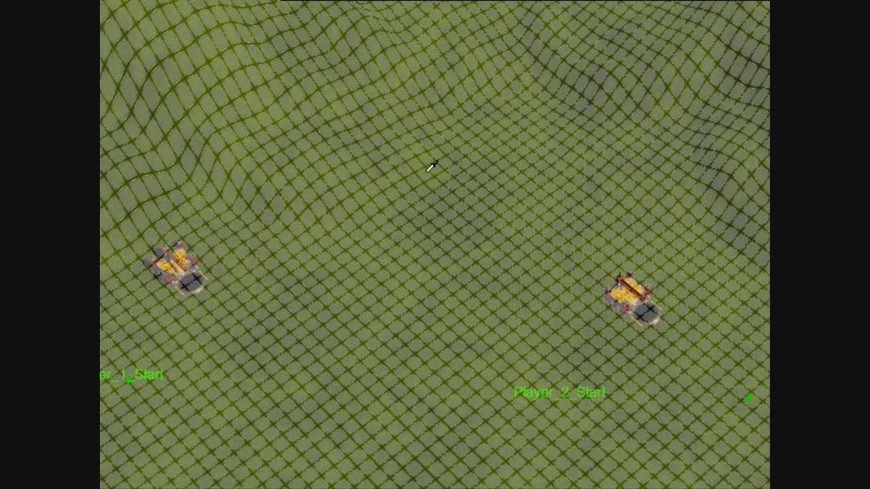
key(ctrl+f)
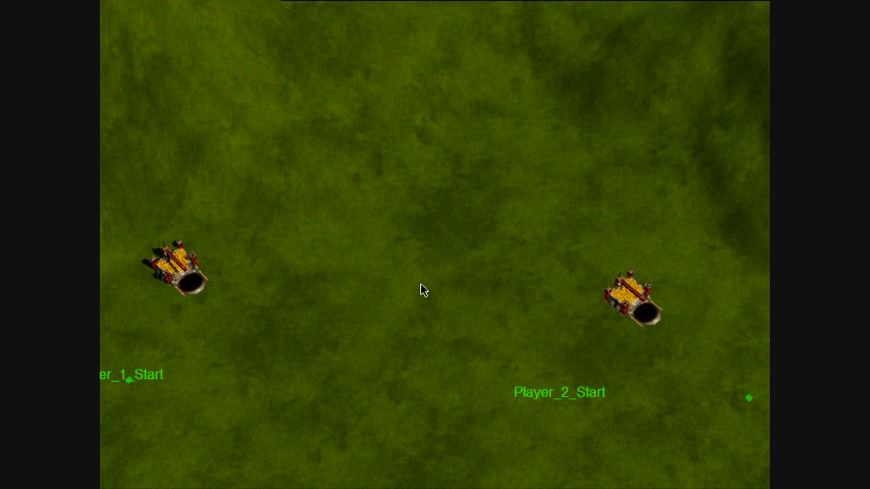
Step: Place an OilDerrick structure beyond the ore node near Player_2_Start, towards the map's centre, and stop placing objects
right_drag(440, 199, 440, 282)
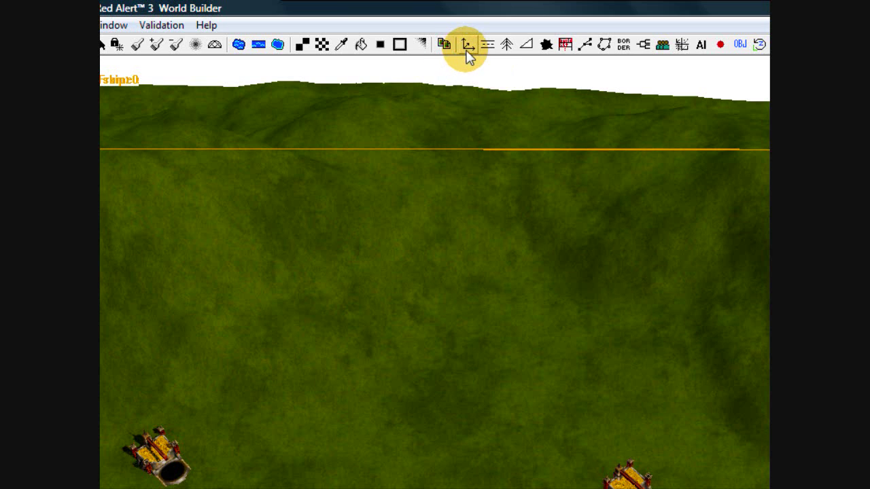
click(466, 51)
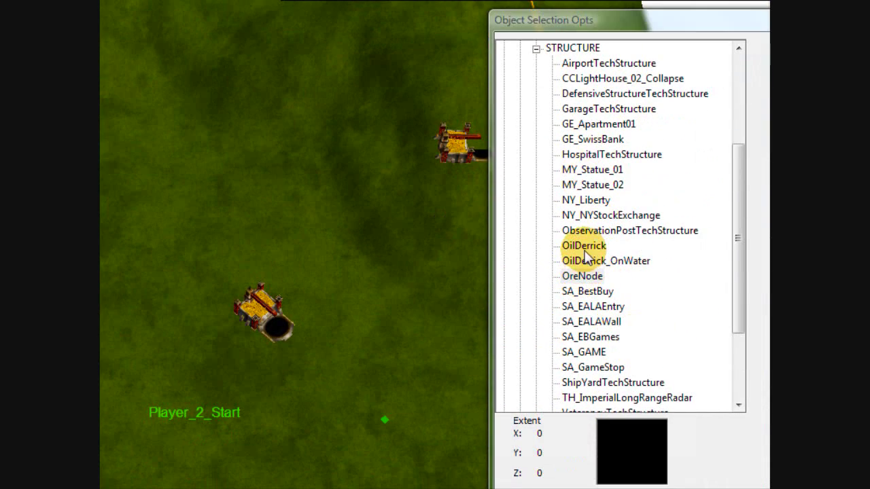
click(584, 246)
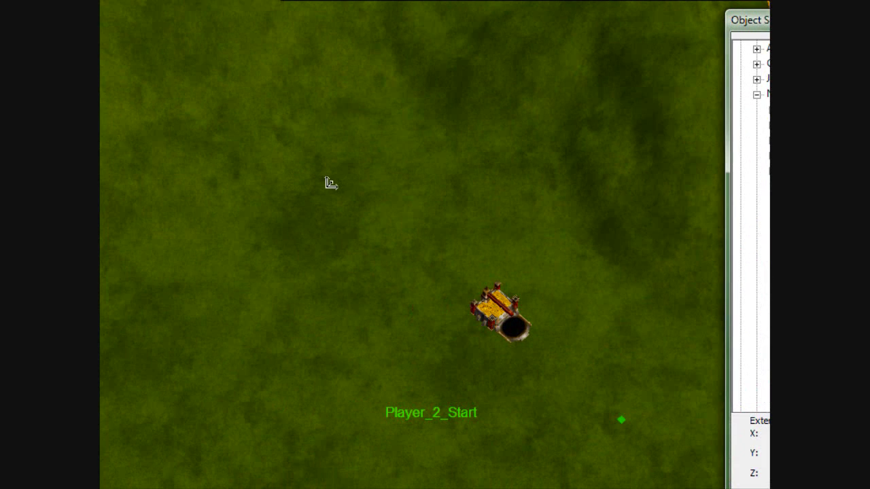
click(323, 181)
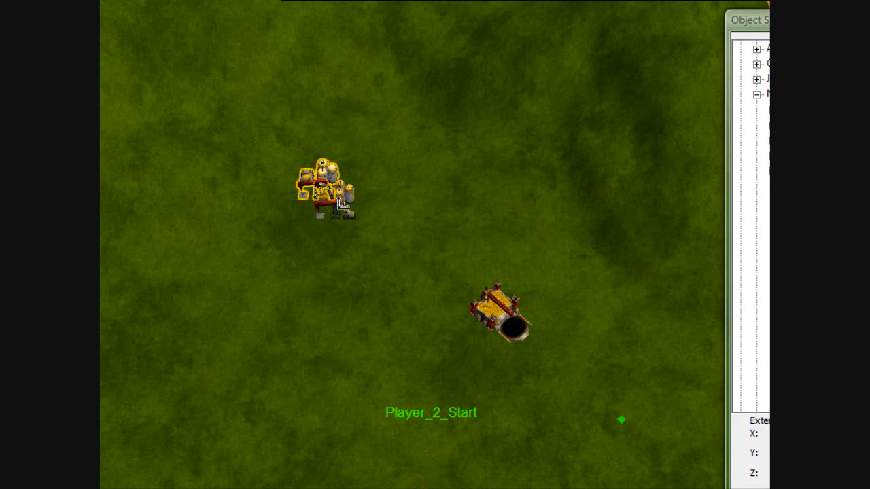
right_click(344, 210)
Step: Examine the oil derrick and the surrounding ore nodes up close and from a rotated angle
scroll(319, 201, up, 5)
right_drag(311, 197, 289, 167)
drag(502, 304, 503, 304)
drag(401, 205, 466, 167)
click(595, 216)
middle_drag(595, 215, 463, 238)
right_drag(463, 238, 406, 58)
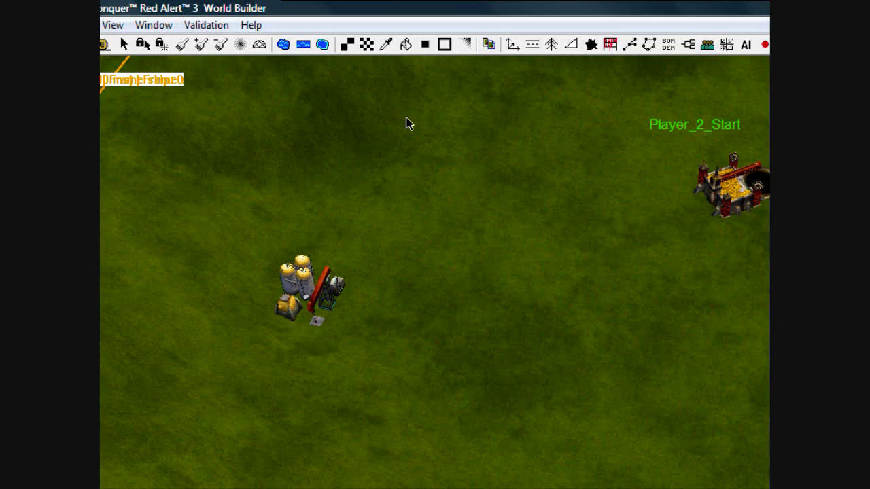
right_drag(406, 119, 465, 47)
right_drag(533, 349, 526, 282)
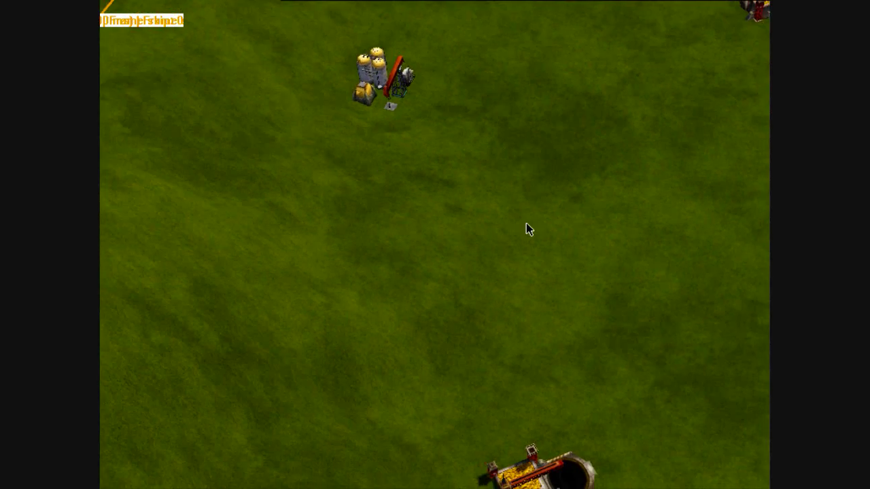
Step: Add the skirmish players to the map's player list and accept the change
middle_drag(526, 283, 611, 289)
middle_drag(487, 257, 511, 261)
right_drag(511, 262, 393, 281)
scroll(460, 253, down, 5)
mouse_move(394, 287)
middle_down()
mouse_move(365, 285)
mouse_move(380, 287)
middle_up()
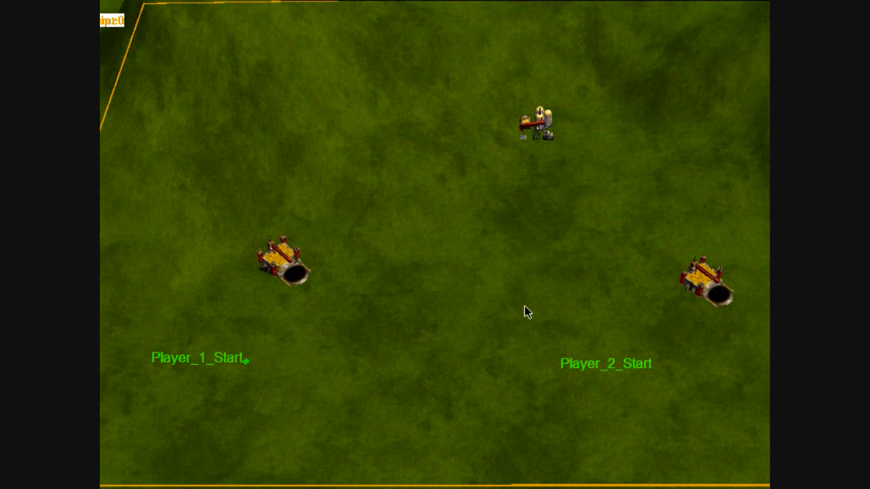
click(270, 45)
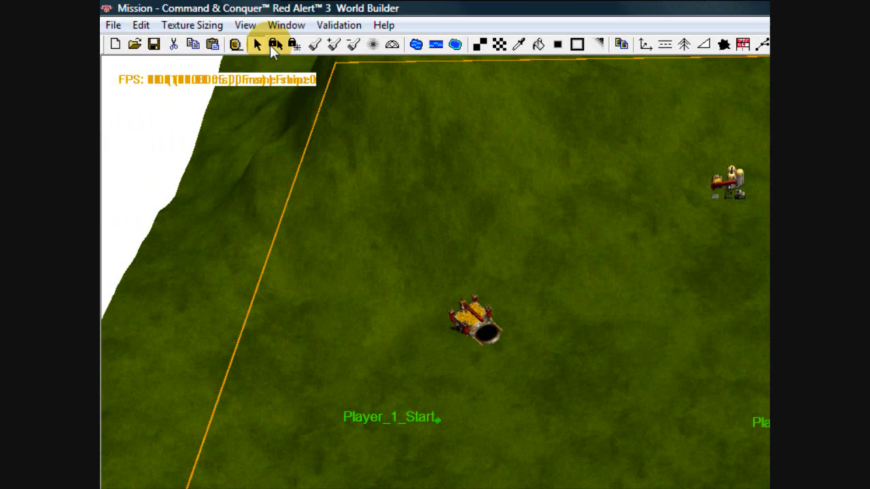
click(142, 27)
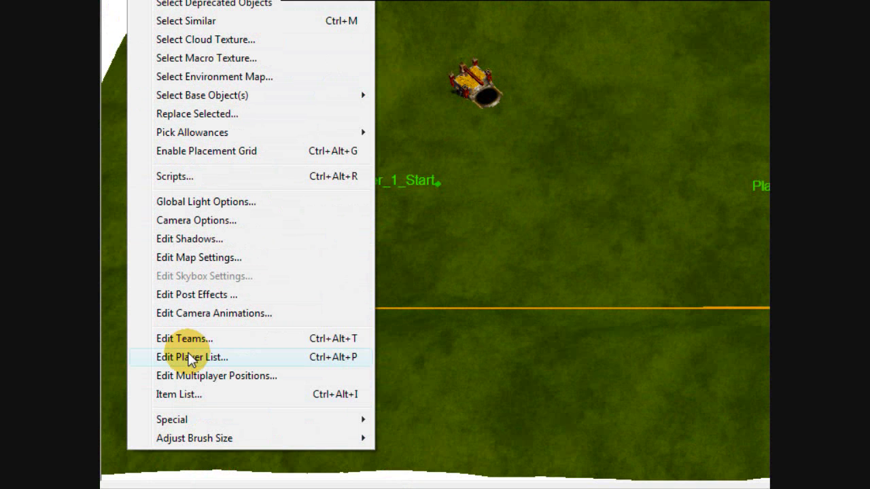
click(190, 358)
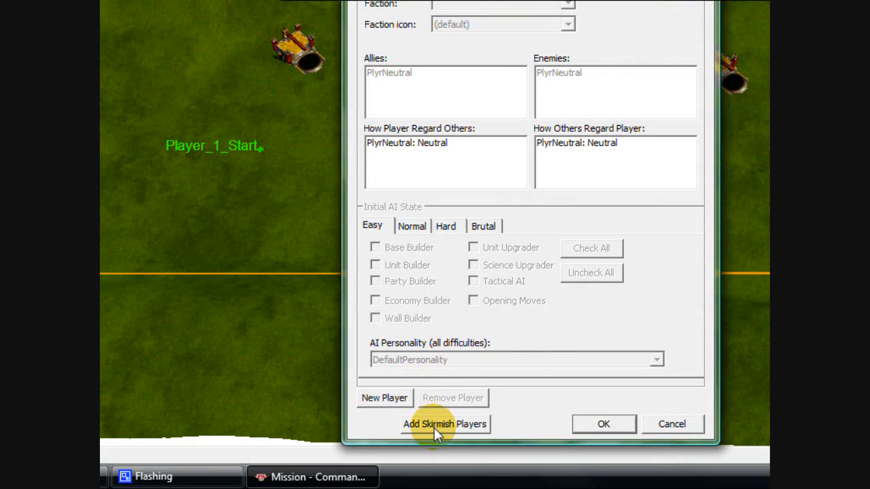
click(432, 431)
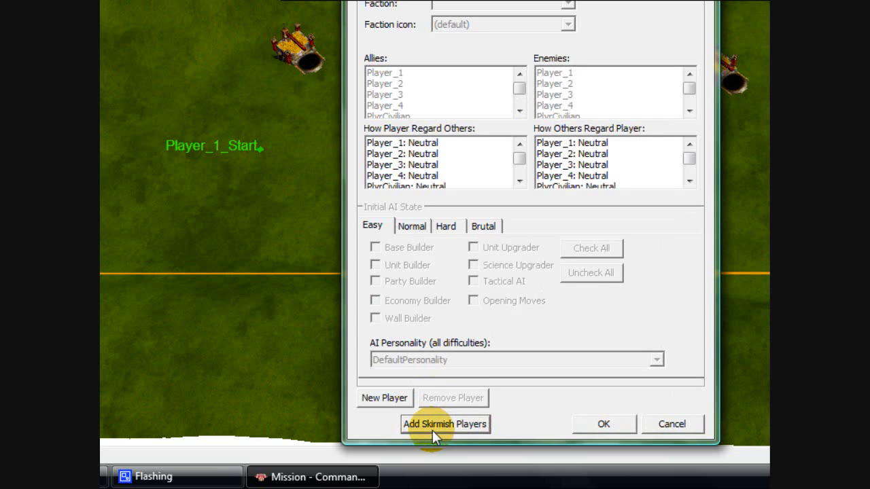
click(603, 423)
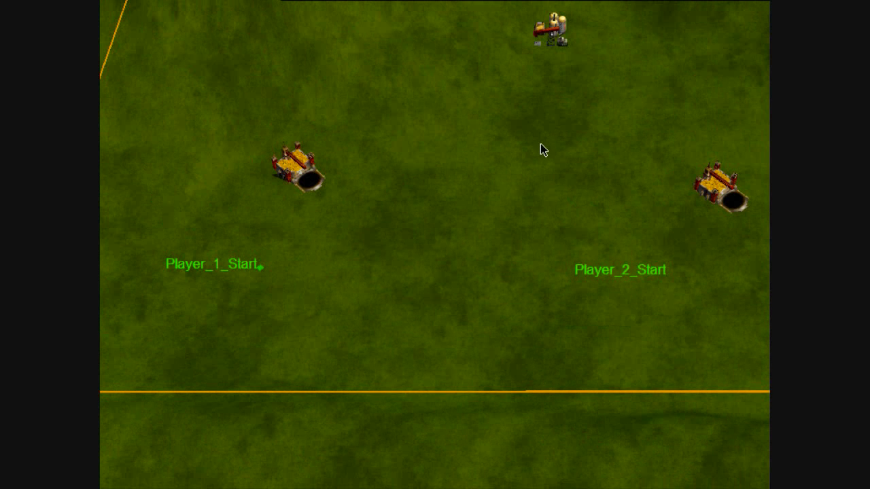
key(Up)
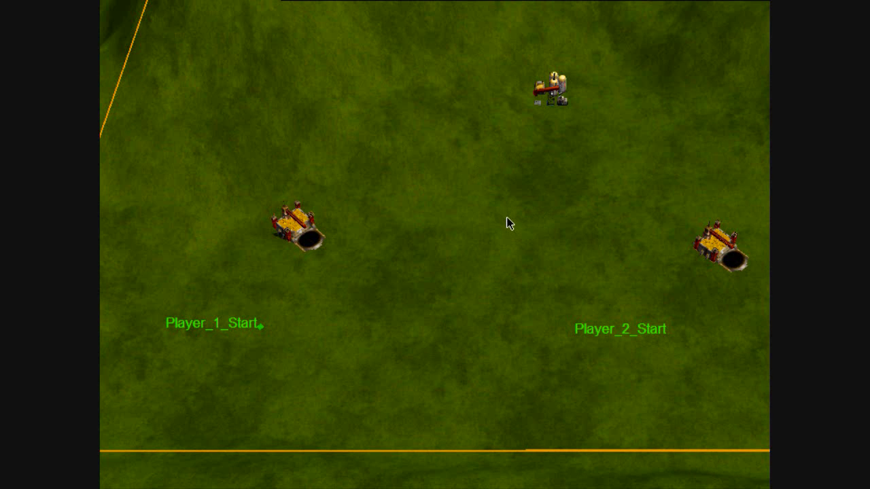
key(Left)
key(Left)
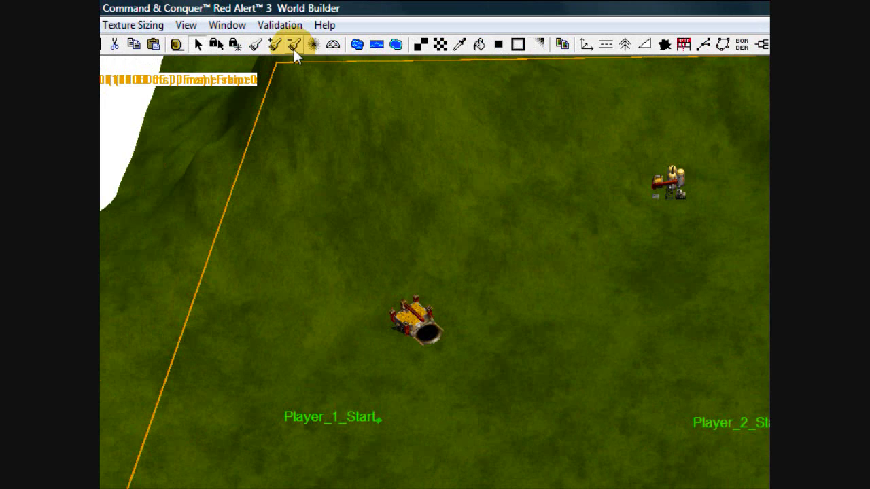
click(291, 45)
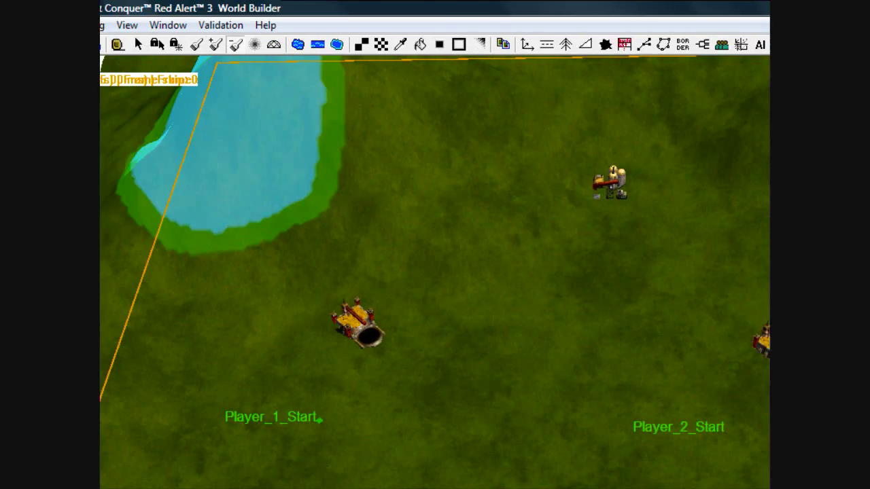
click(140, 26)
click(145, 44)
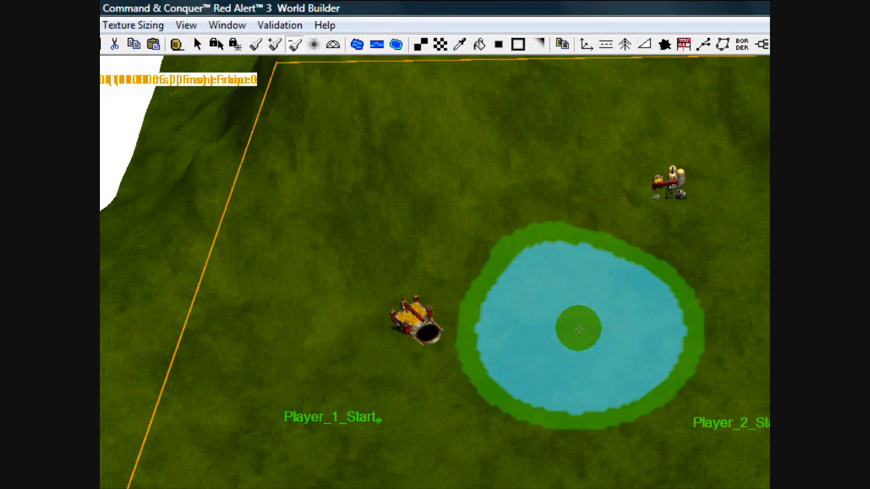
click(356, 44)
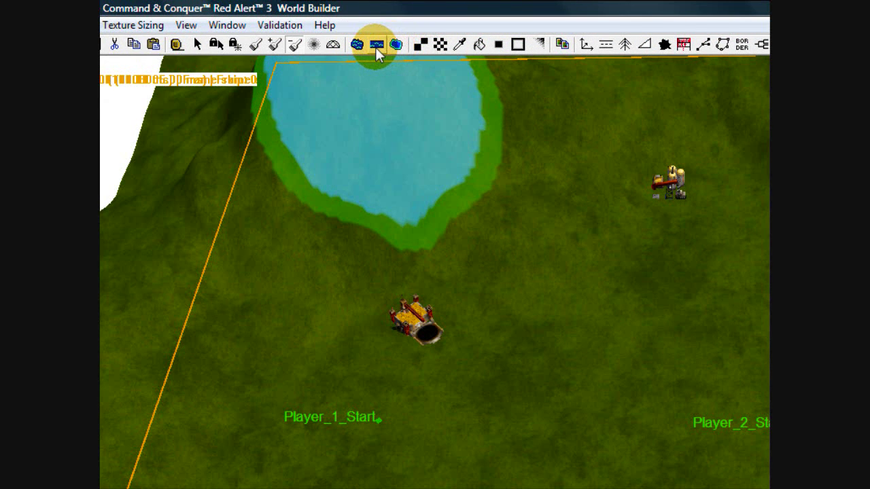
click(397, 45)
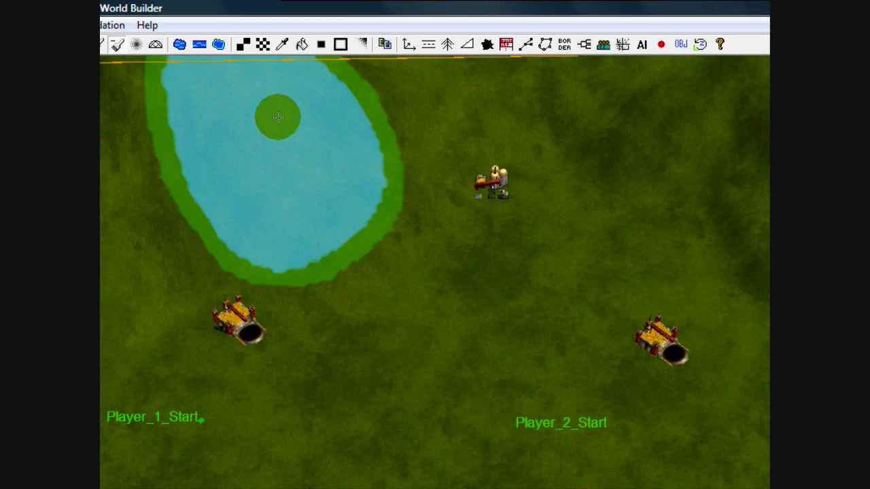
click(323, 41)
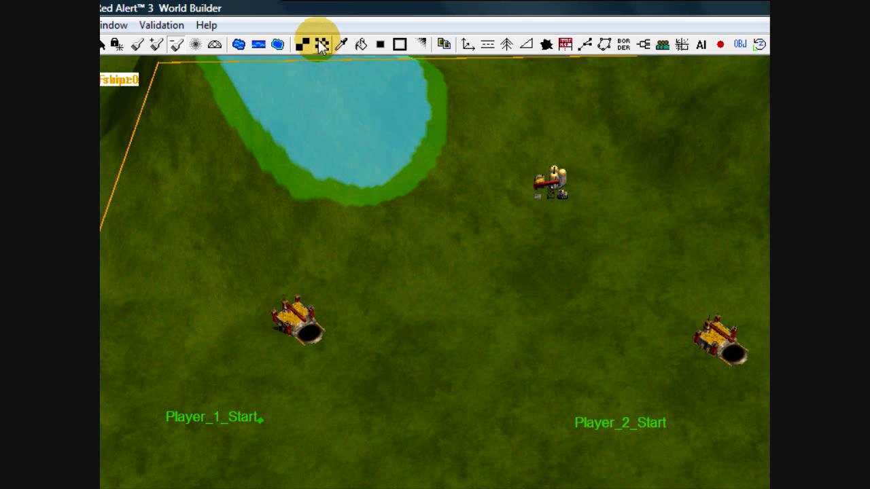
Step: Set the terrain texture brush to 47 cells wide and paint a Cape_Cod grass texture over the ground between the two player starts
click(323, 48)
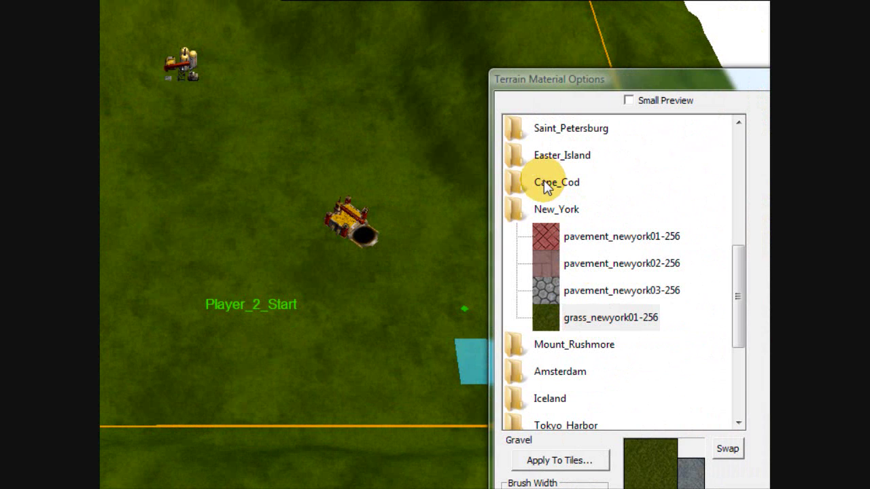
double_click(557, 184)
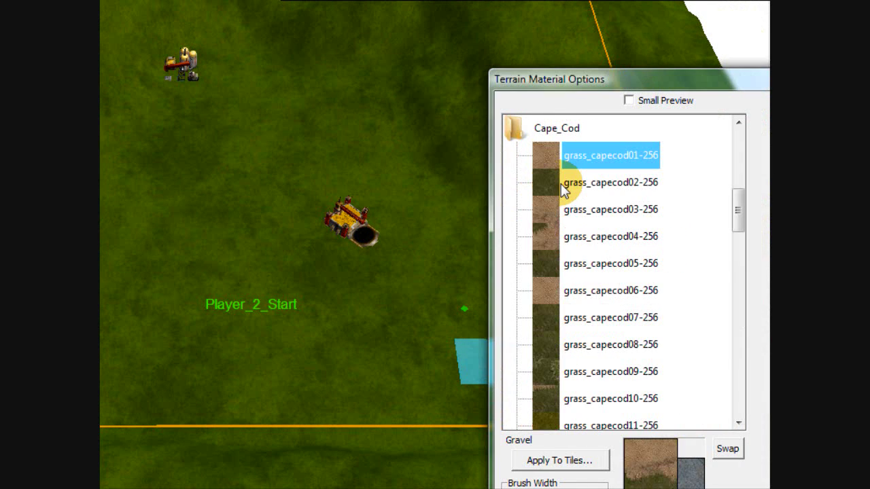
click(586, 343)
click(591, 318)
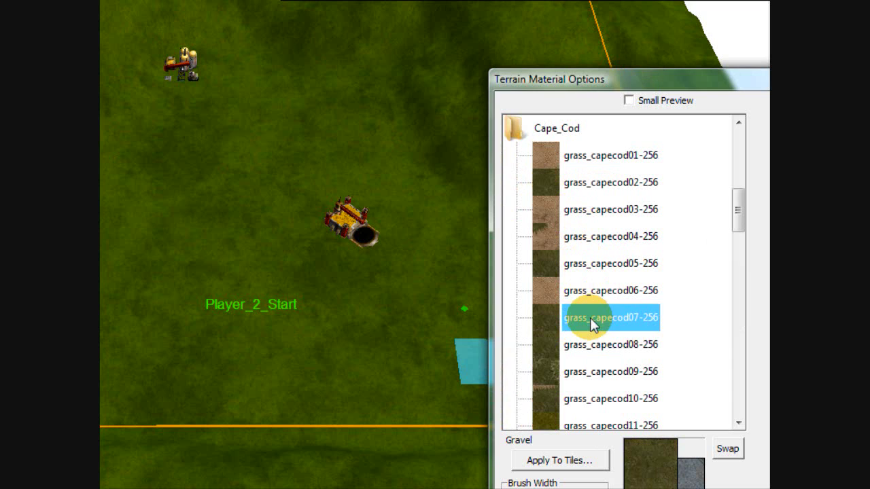
click(593, 292)
click(593, 320)
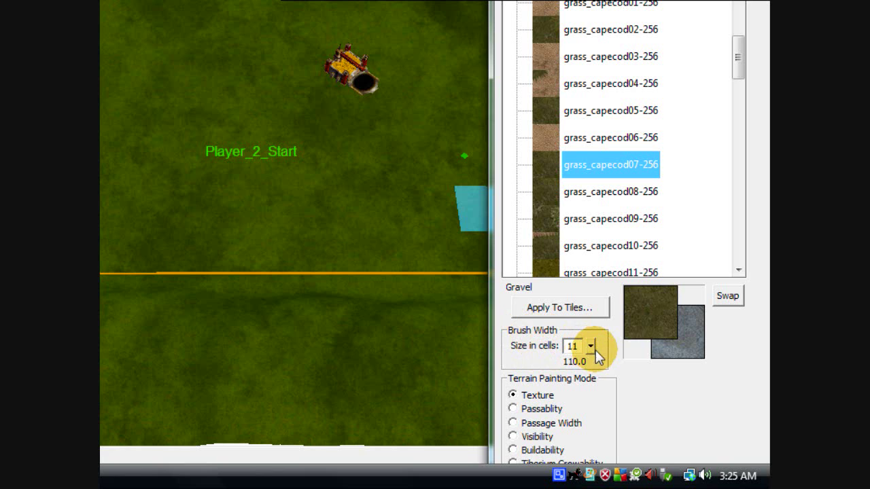
mouse_move(590, 347)
mouse_down()
mouse_move(592, 334)
mouse_move(592, 344)
mouse_up()
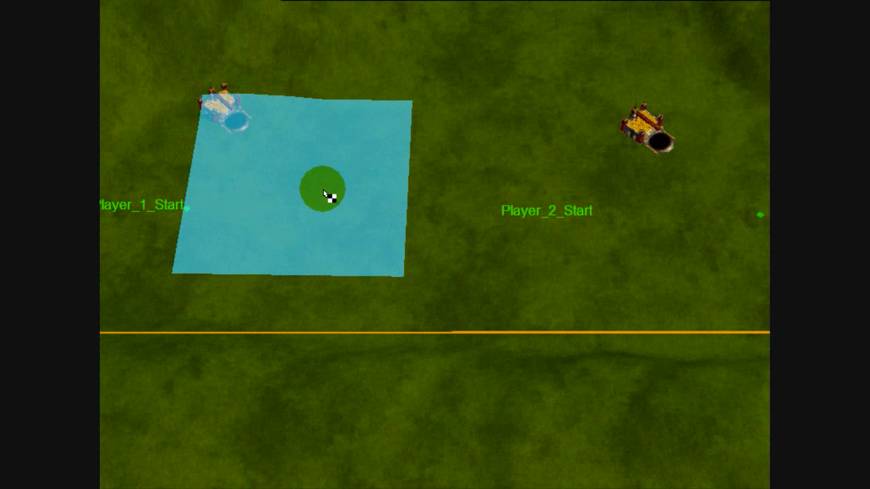
mouse_move(329, 196)
mouse_down()
mouse_move(363, 193)
mouse_move(417, 148)
mouse_move(426, 155)
mouse_up()
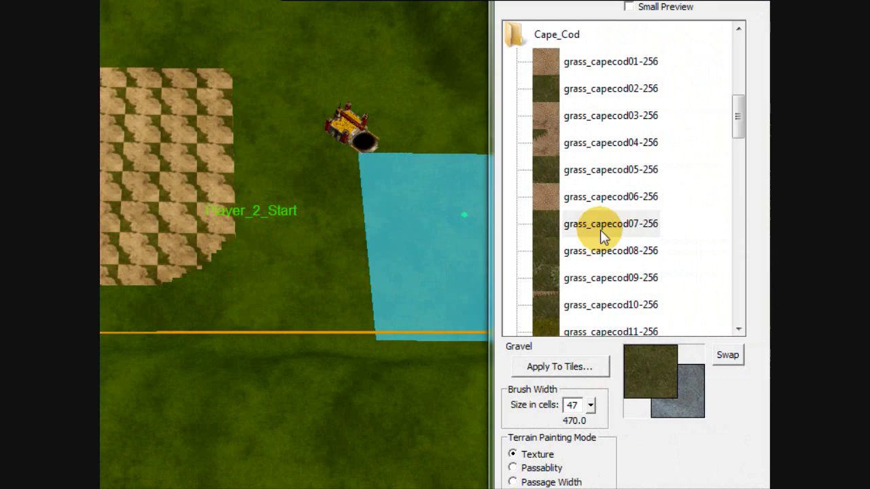
Step: Paint the New_York texture pavement_newyork01-256 over the Cape_Cod patch and the ground around Player_2_Start and its ore node
click(595, 251)
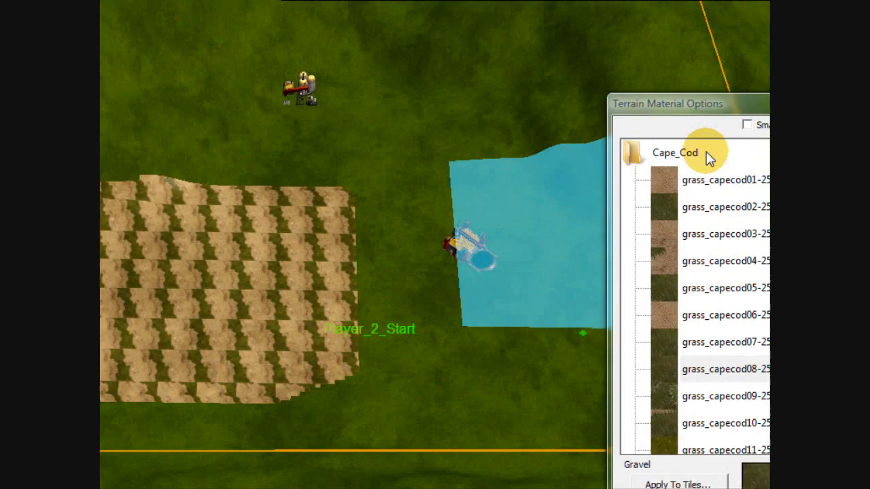
double_click(563, 160)
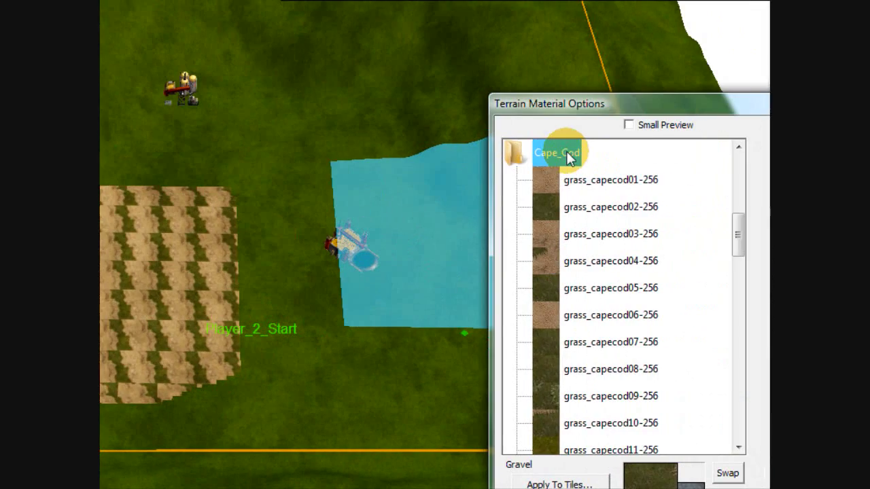
click(589, 238)
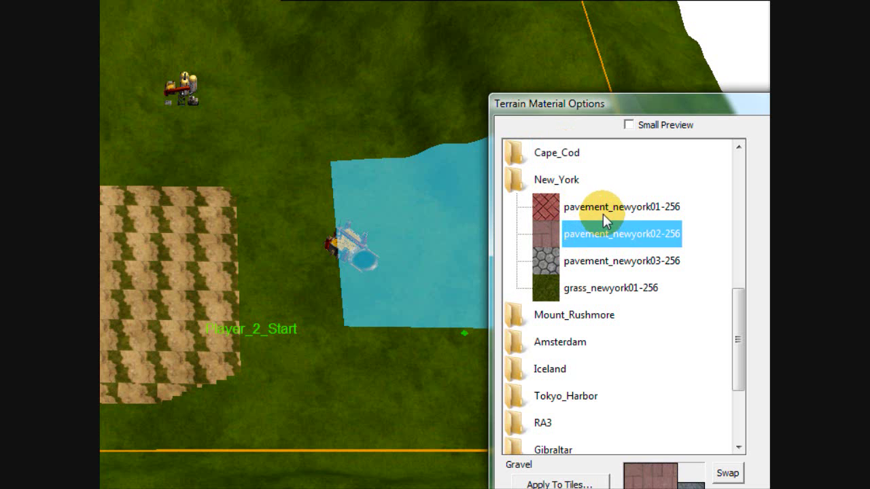
click(603, 214)
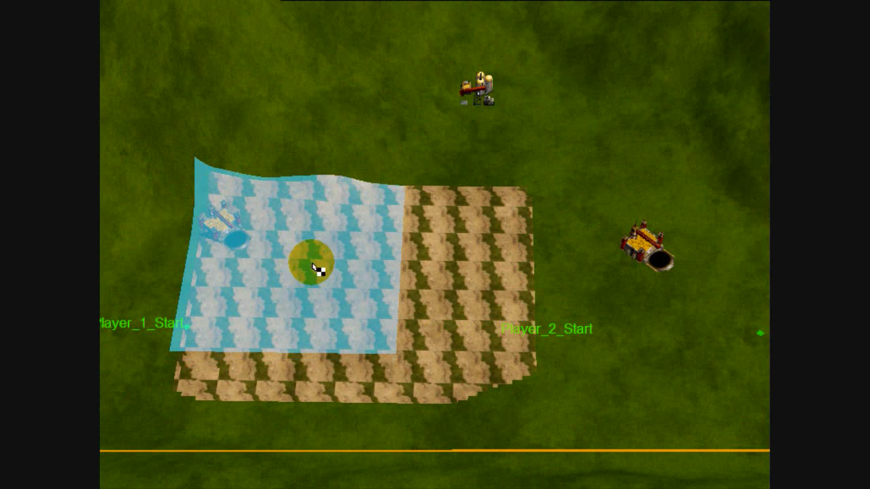
mouse_move(326, 270)
mouse_down()
mouse_move(324, 299)
mouse_move(295, 306)
mouse_move(338, 325)
mouse_move(449, 289)
mouse_move(473, 253)
mouse_move(497, 296)
mouse_move(607, 323)
mouse_move(583, 251)
mouse_move(546, 197)
mouse_move(603, 264)
mouse_move(617, 314)
mouse_up()
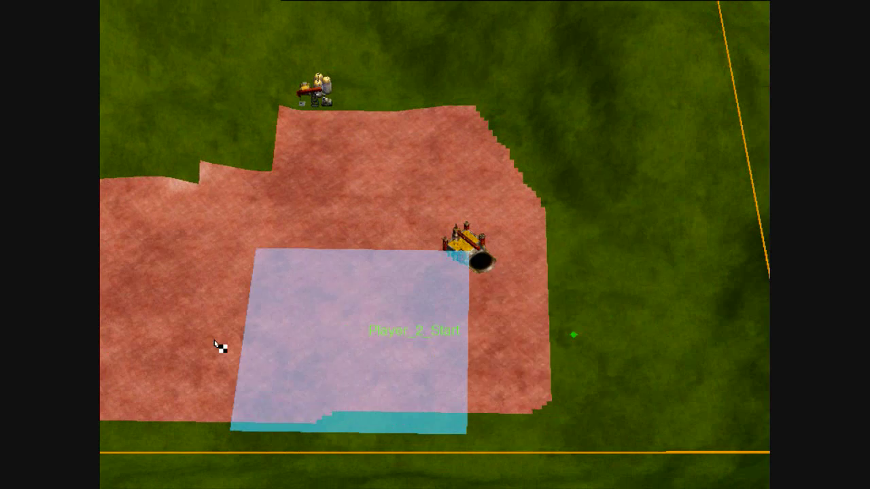
mouse_move(540, 334)
mouse_down()
mouse_move(549, 318)
mouse_move(461, 336)
mouse_move(325, 331)
mouse_up()
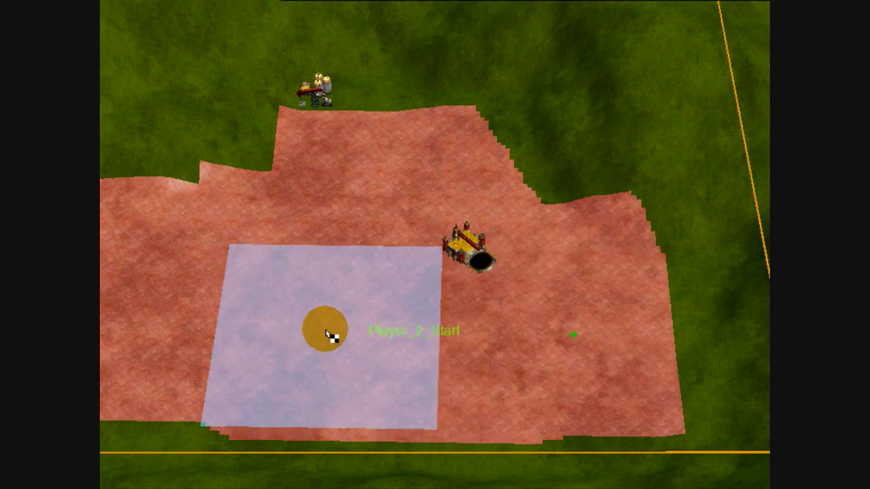
Step: Extend the red pavement texture over the grass around the oil derrick
scroll(329, 331, up, 3)
scroll(329, 331, up, 4)
right_drag(490, 229, 308, 394)
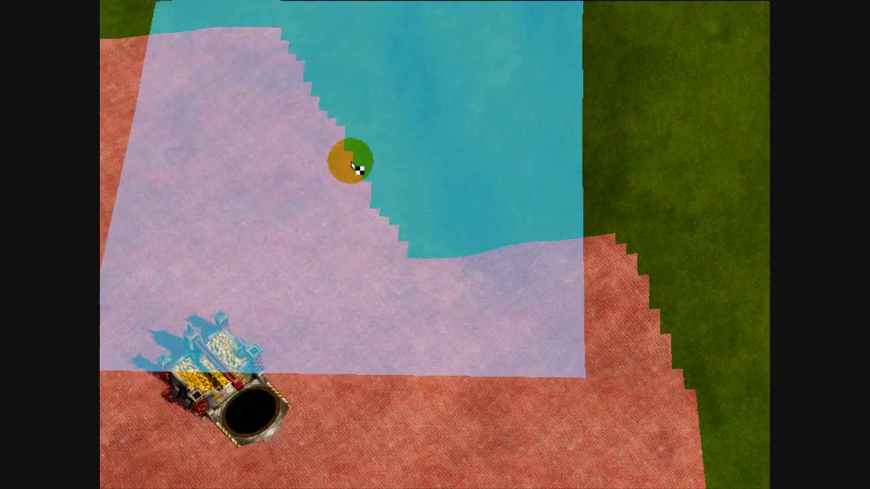
right_drag(309, 140, 307, 180)
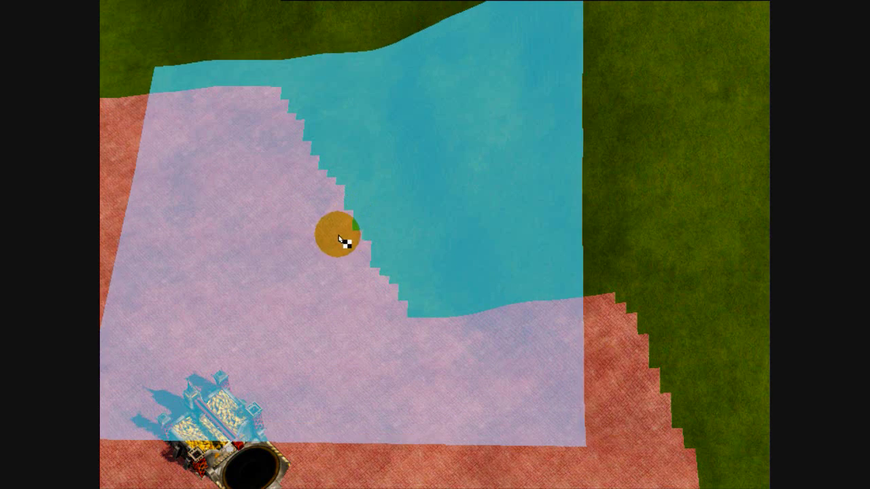
mouse_move(291, 167)
right_down()
mouse_move(382, 229)
mouse_move(421, 277)
right_up()
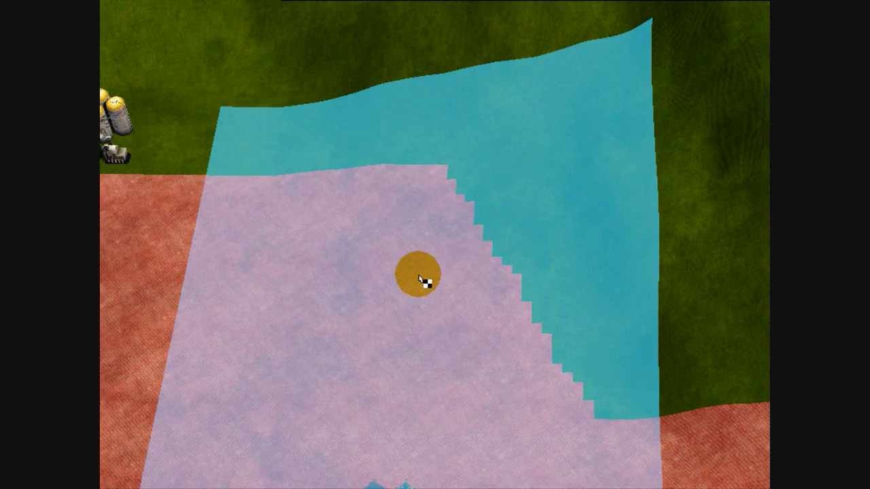
right_drag(328, 112, 326, 156)
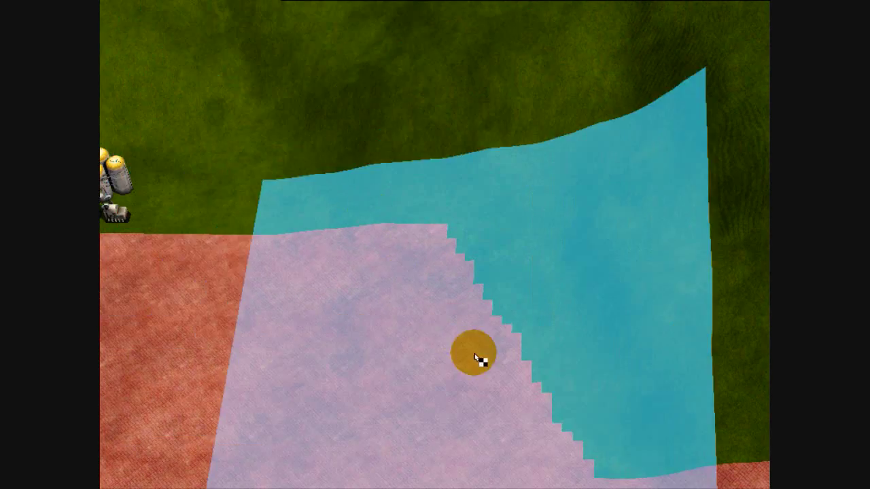
right_drag(358, 329, 594, 319)
right_drag(387, 319, 421, 265)
drag(394, 344, 490, 287)
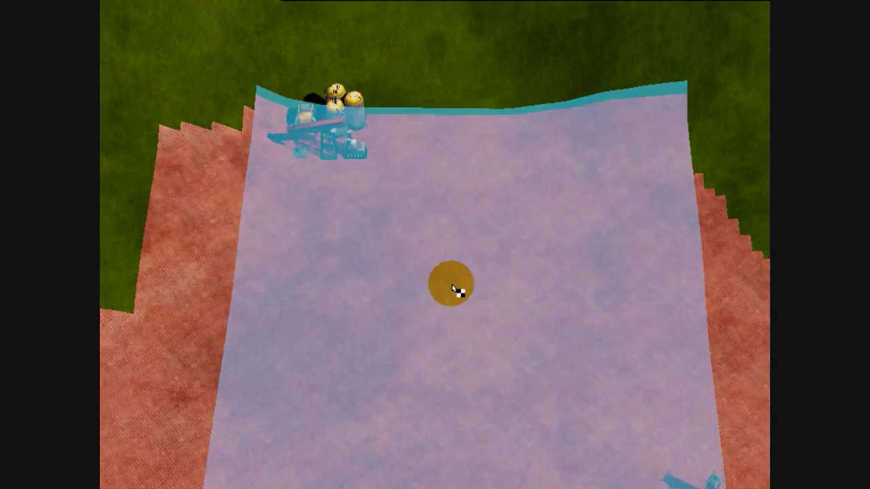